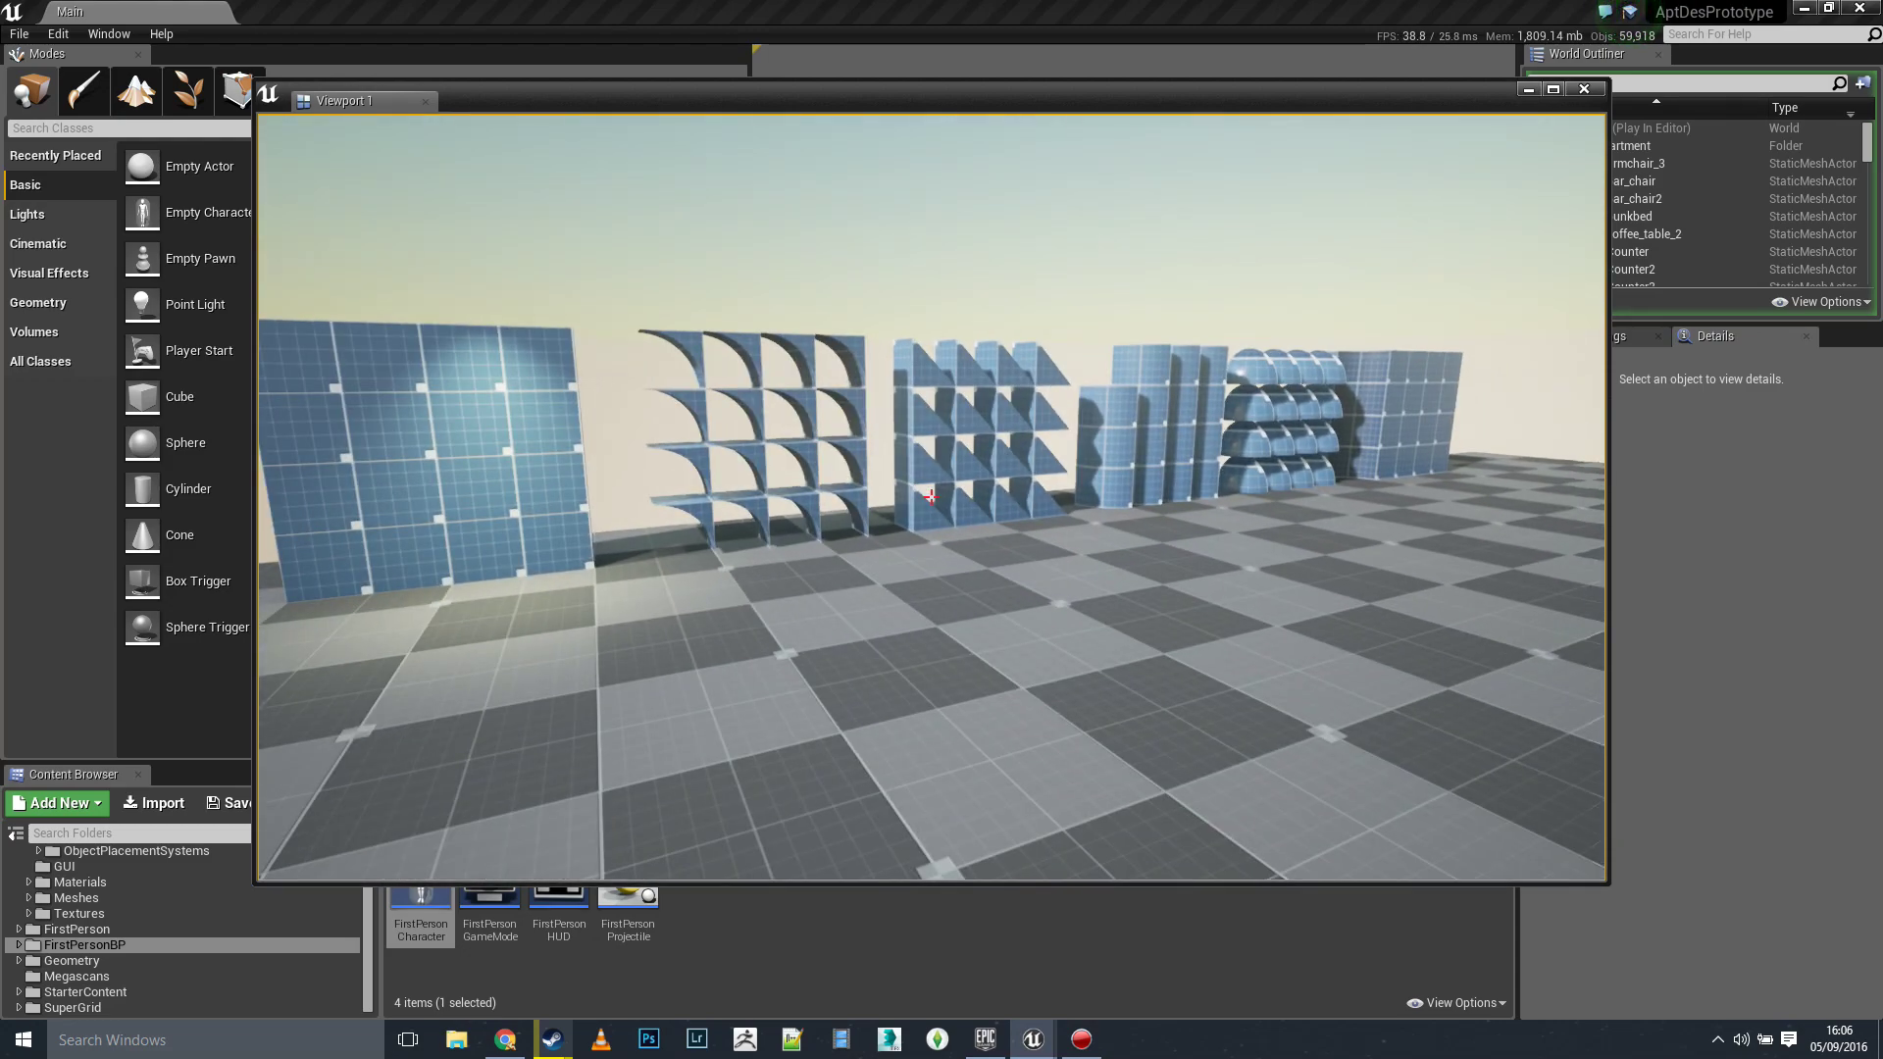
- Return to the running game and walk up to the cube wall and sphere shelves
{"action": "key", "text": "alt+Tab"}
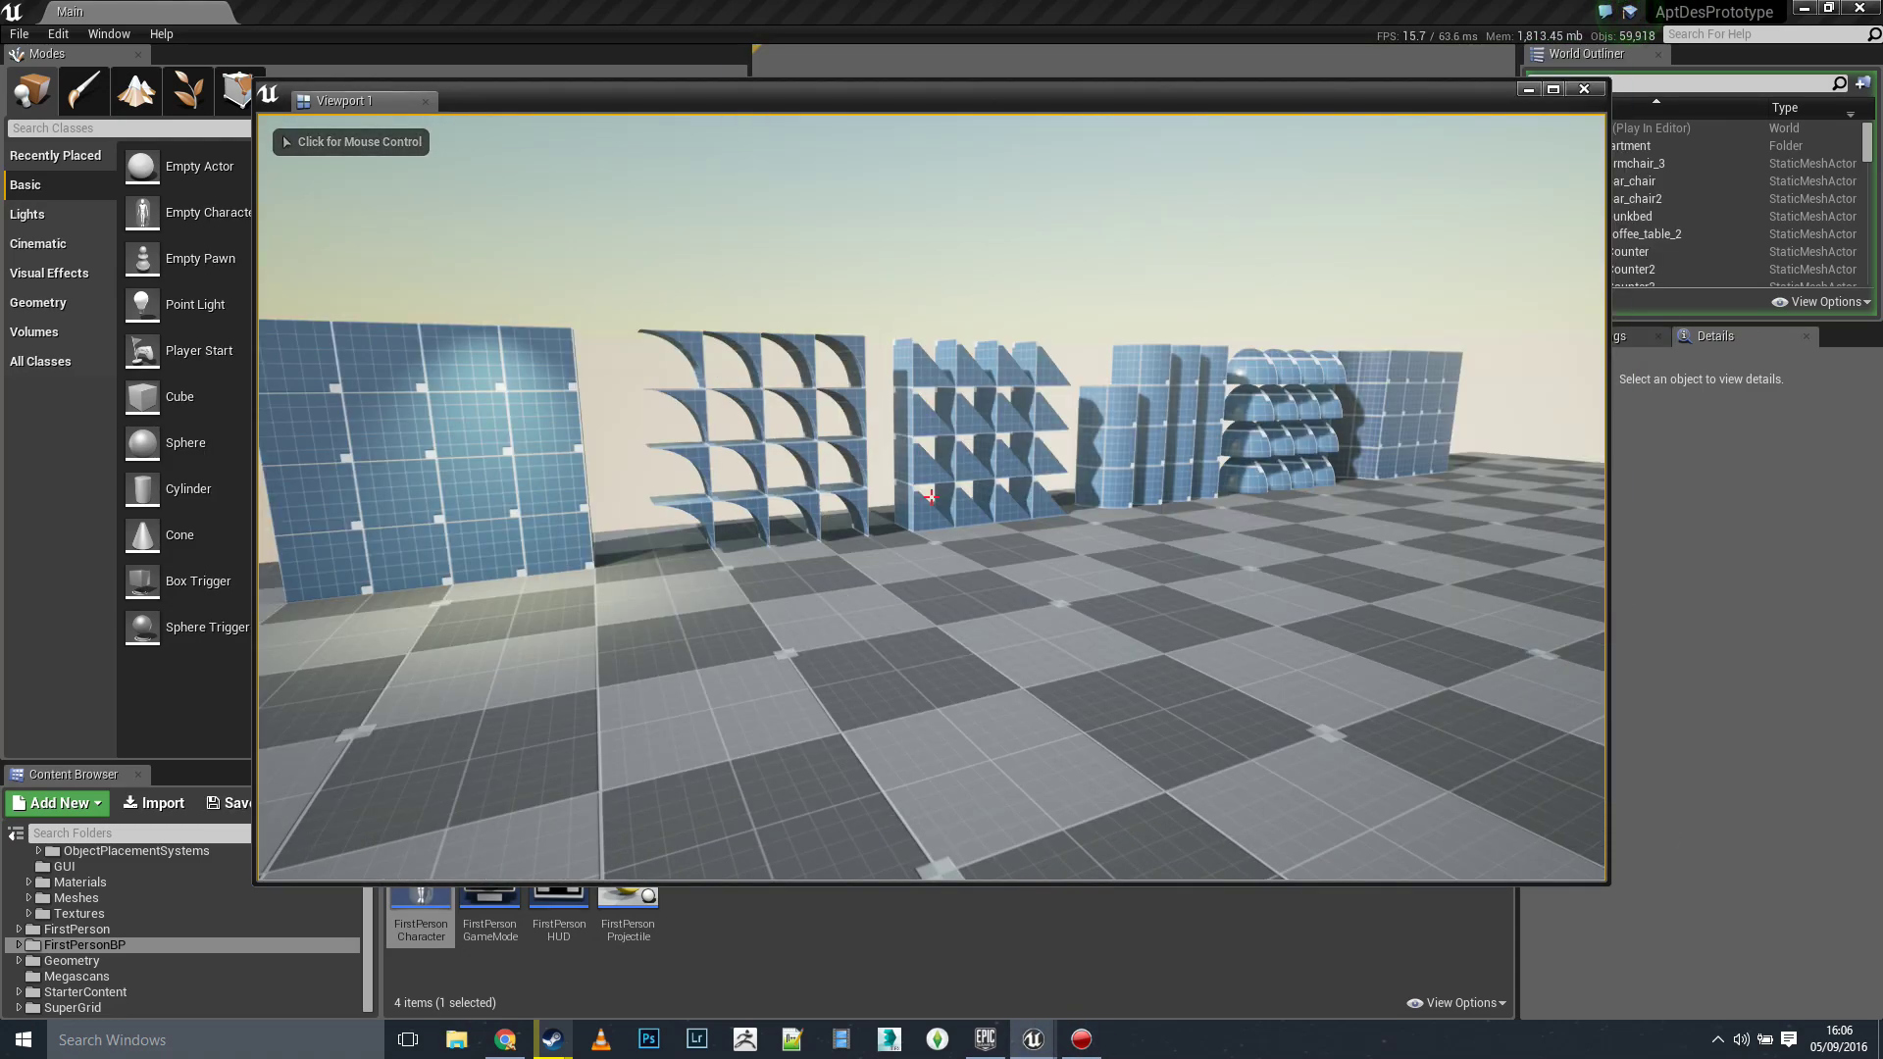
{"action": "key", "text": "s"}
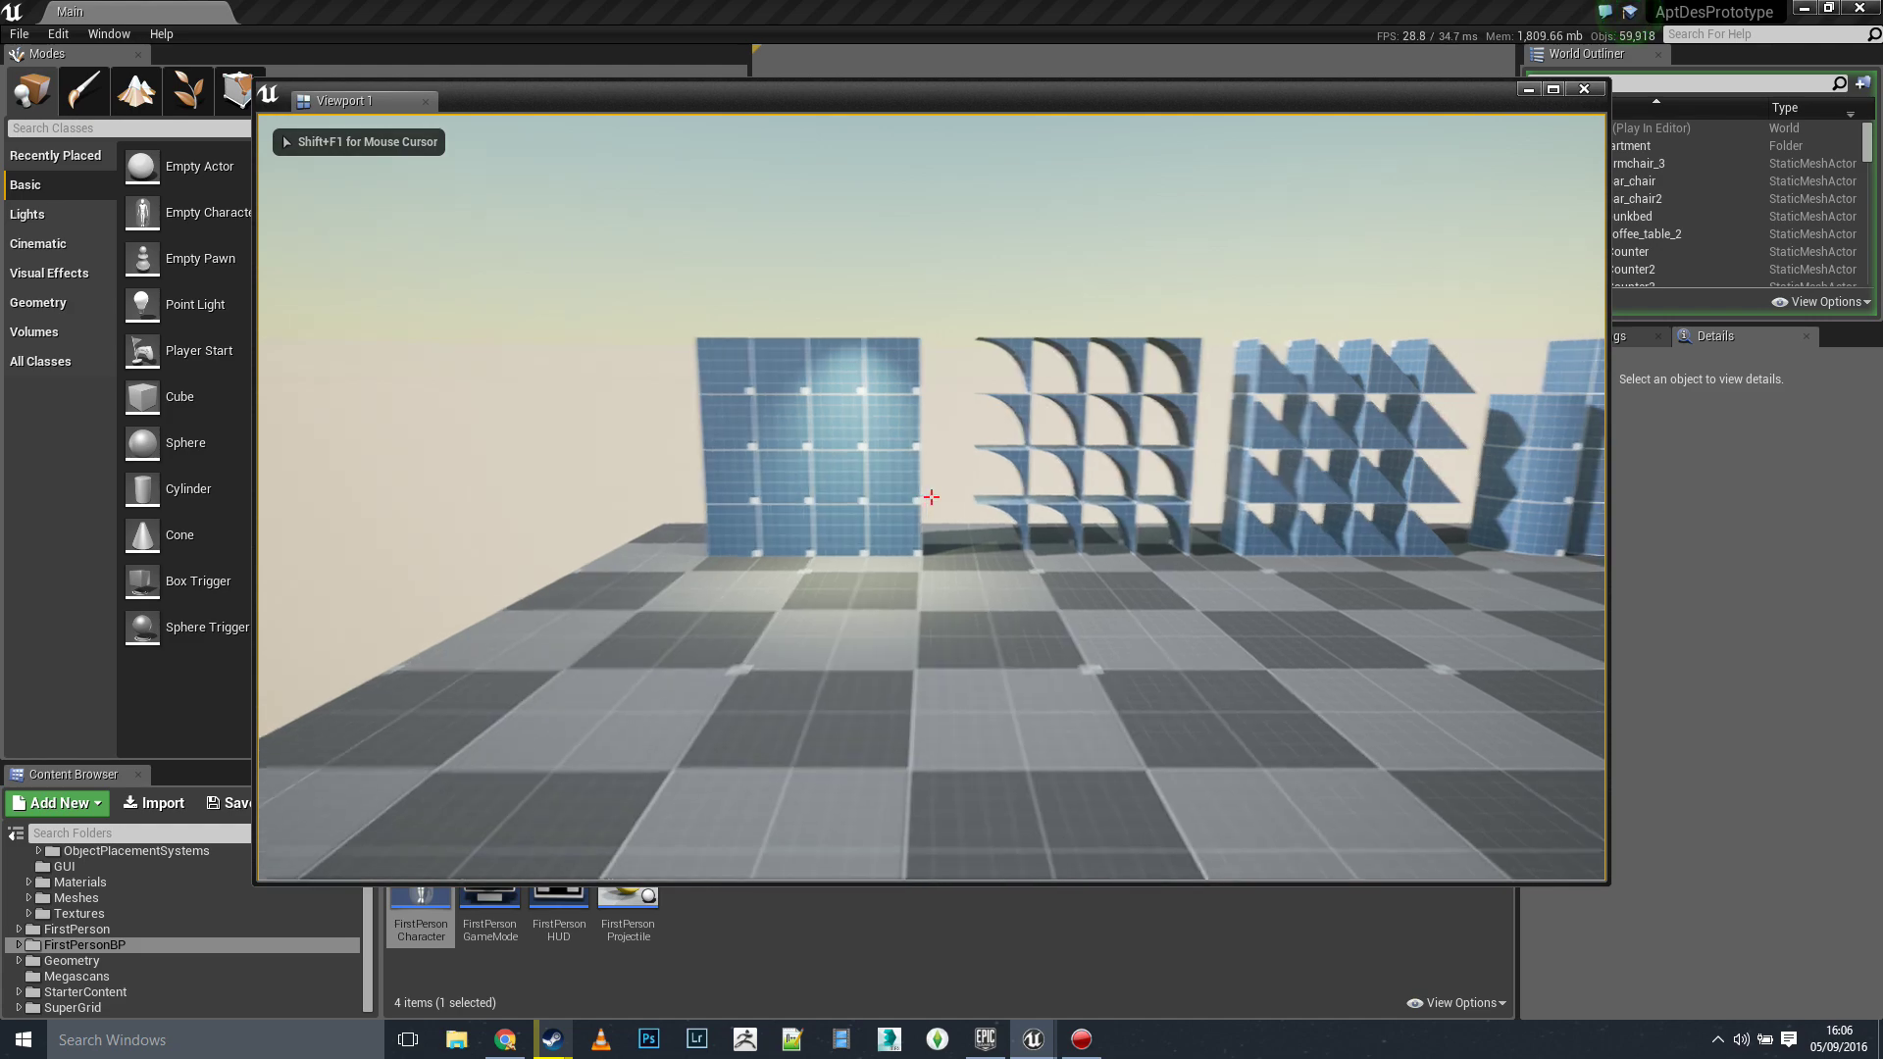
{"action": "key", "text": "w"}
{"action": "key", "text": "w"}
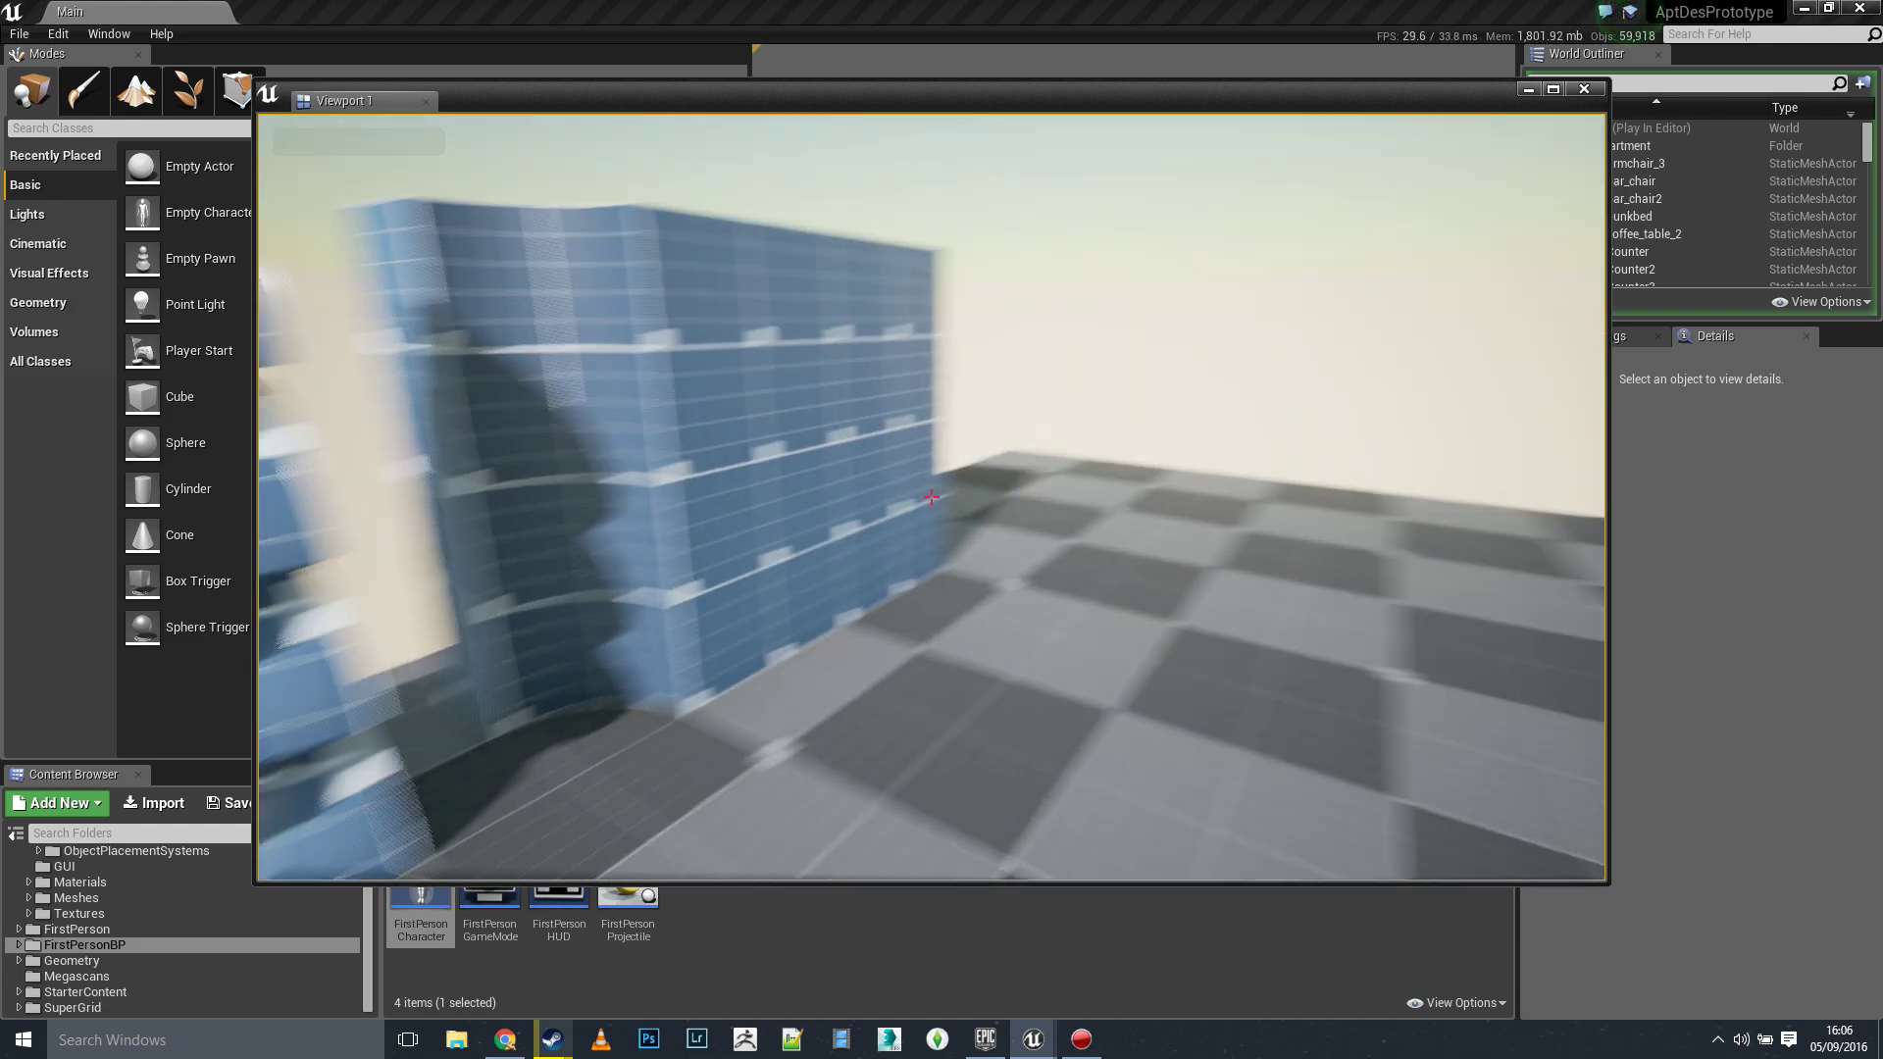
{"action": "key", "text": "w"}
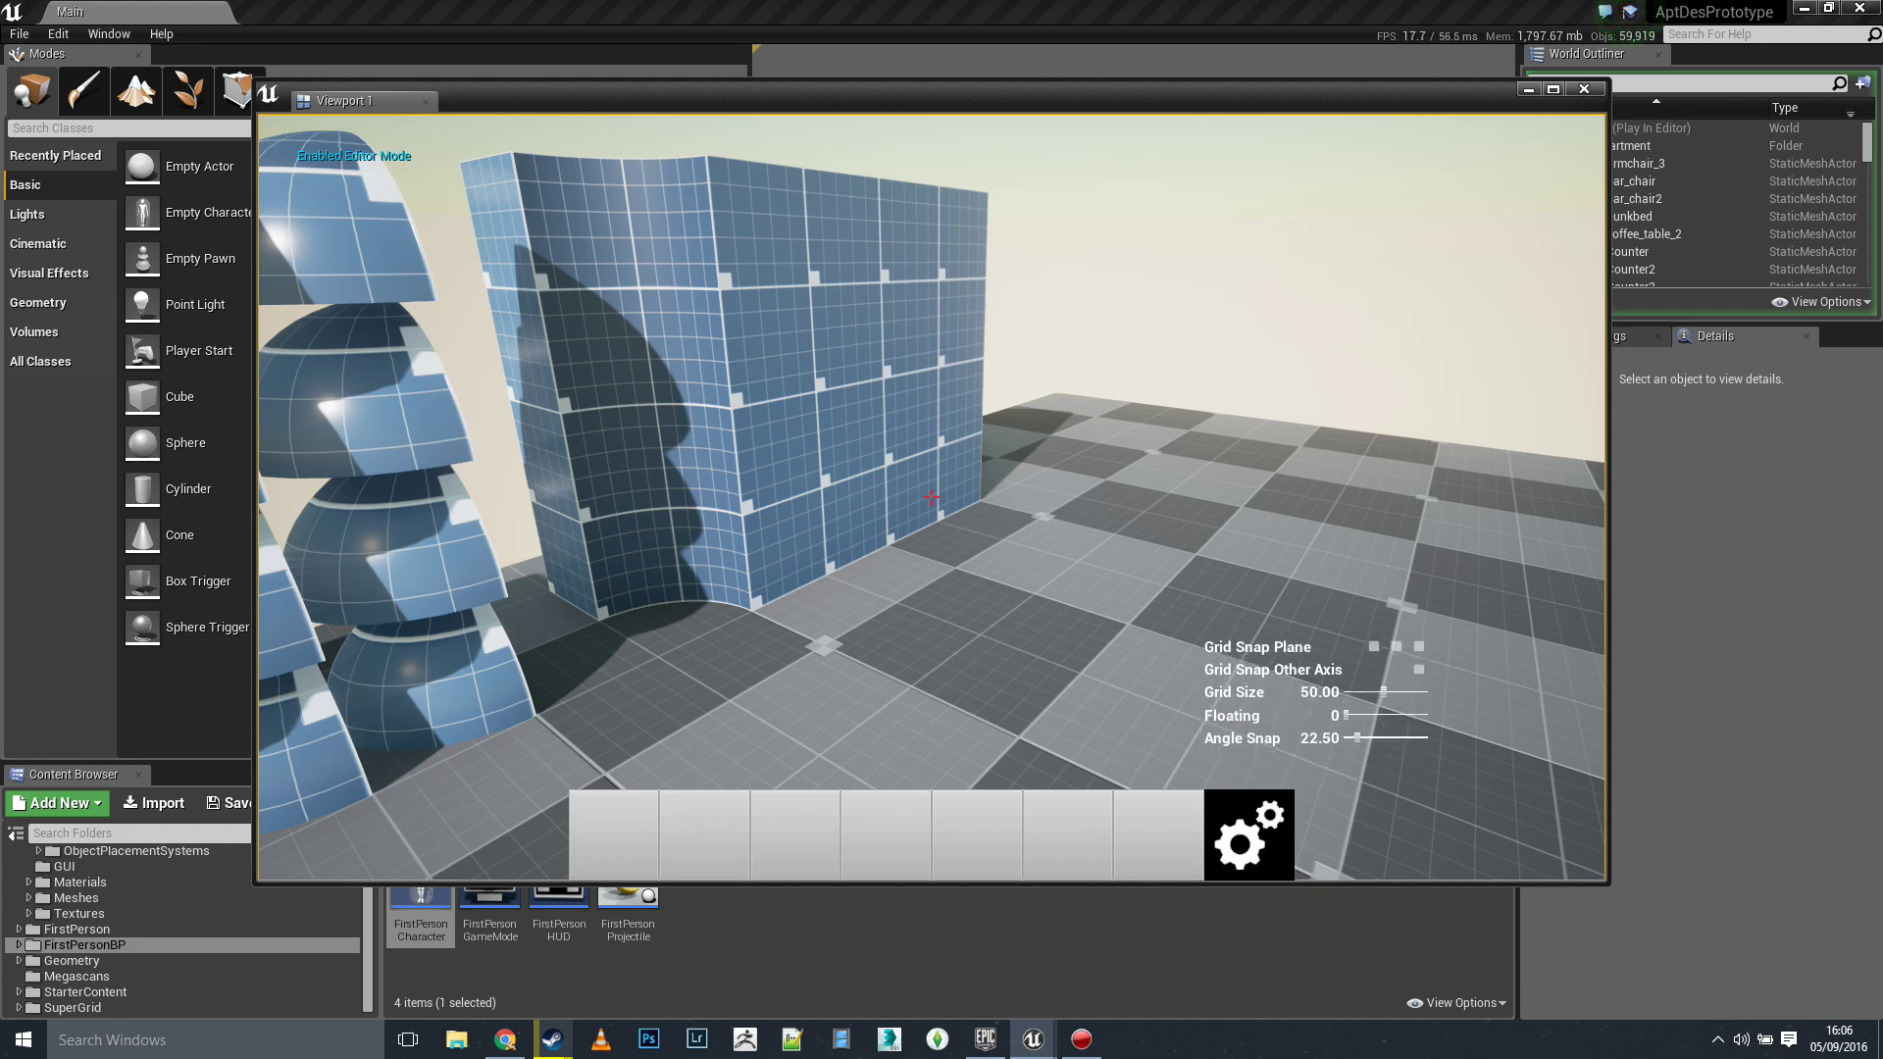
- Close the hotbar, pick the curved wall piece, and aim its green preview at empty floor
{"action": "key", "text": "e"}
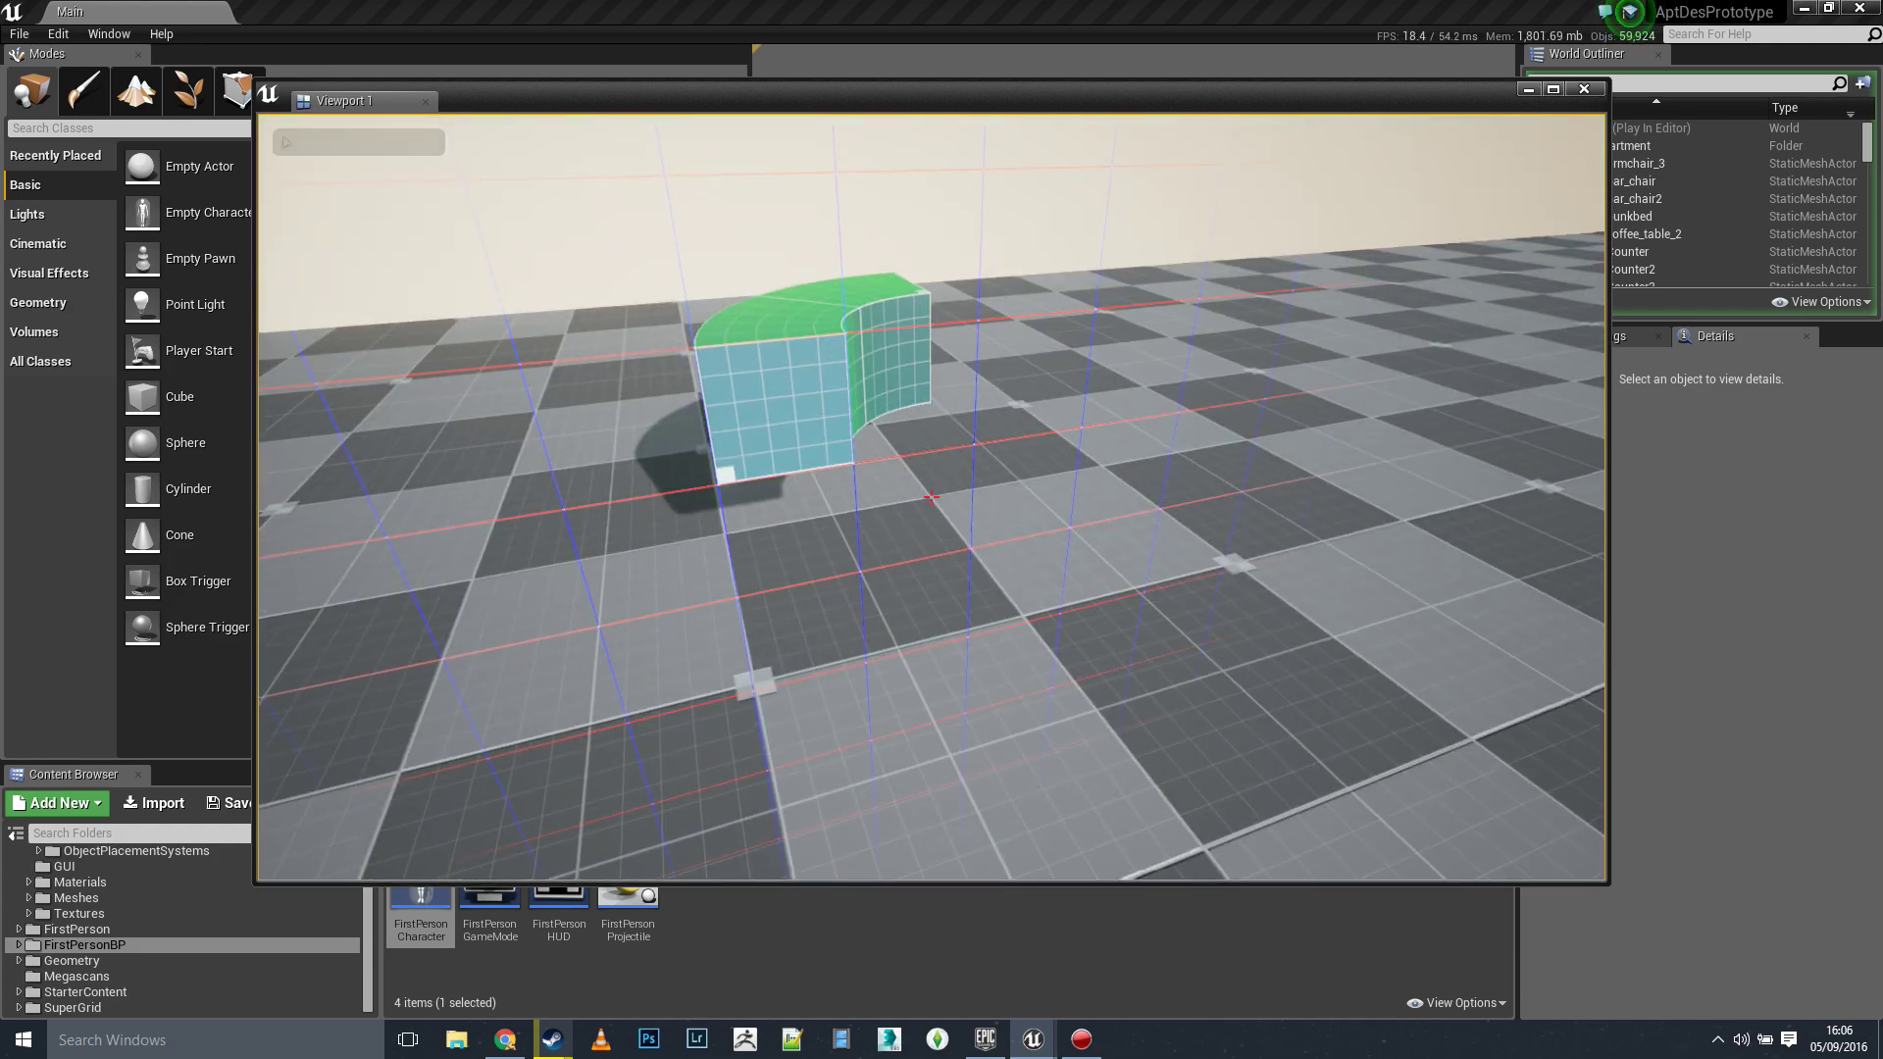
{"action": "left_click", "coordinate": [931, 497]}
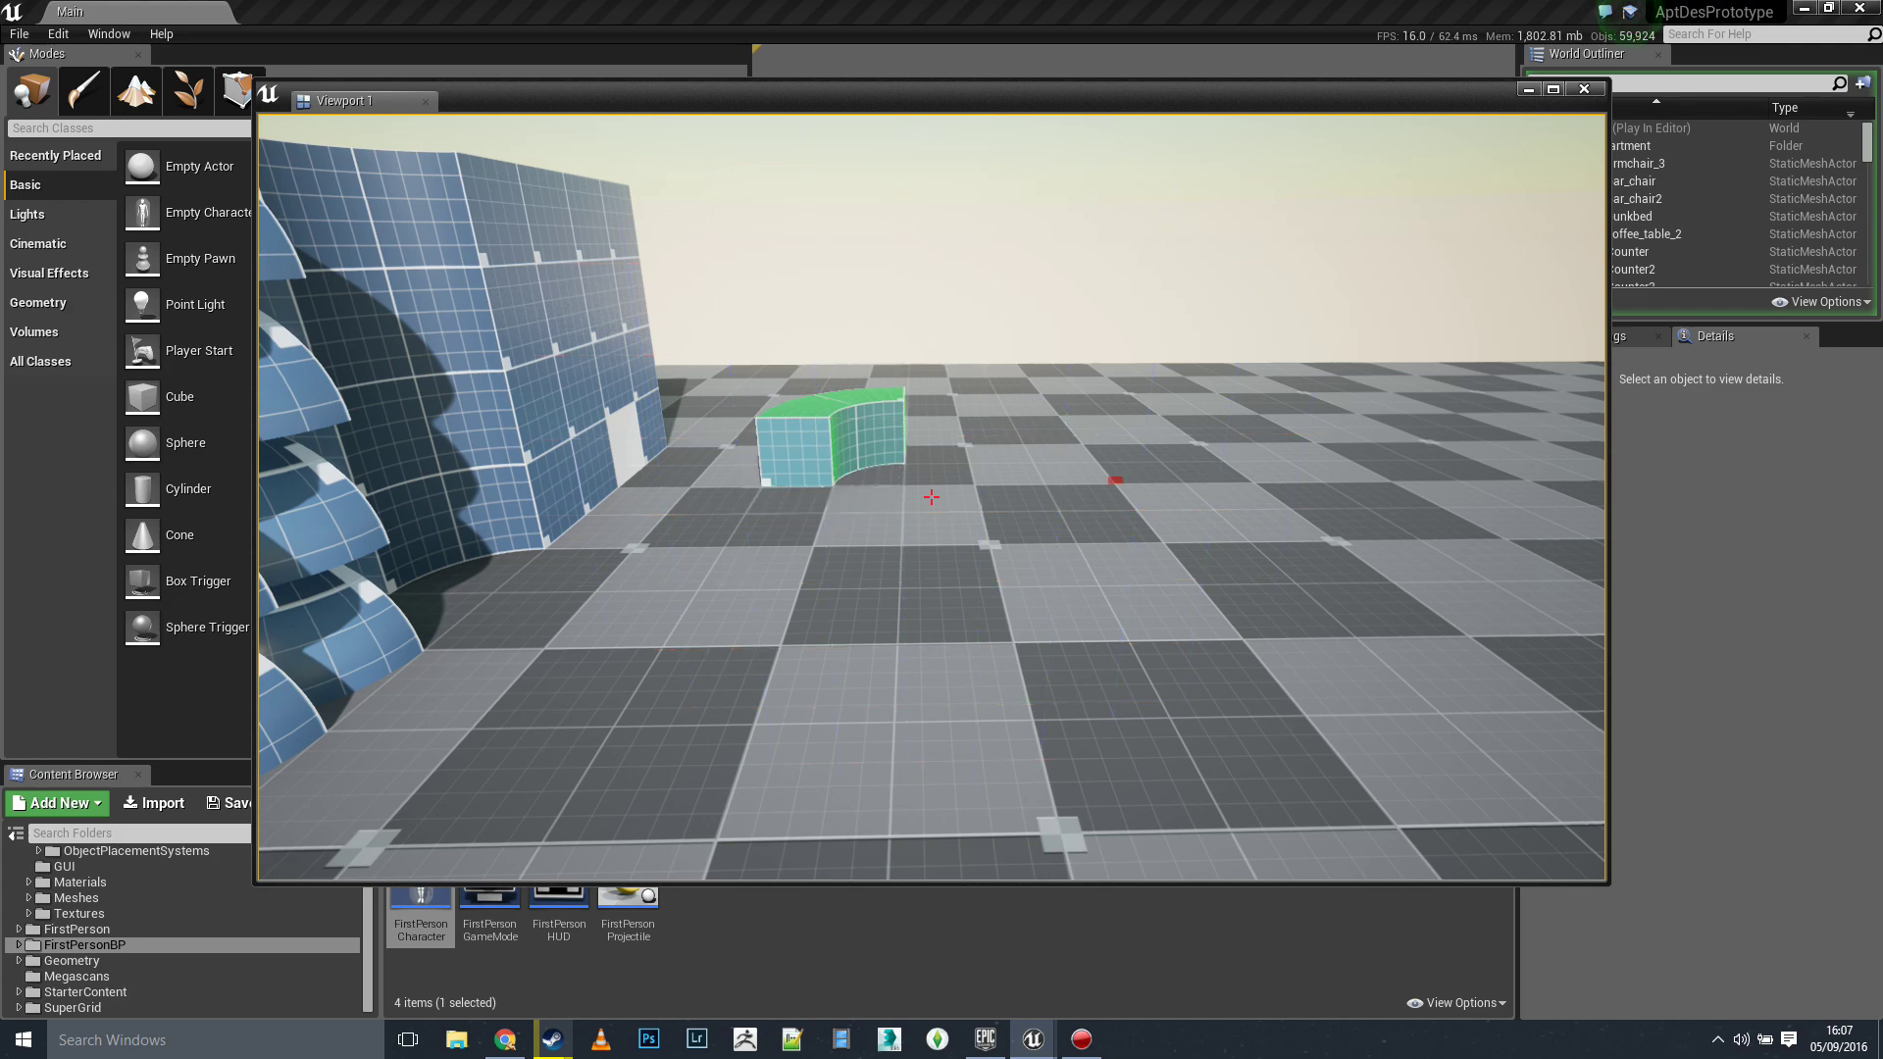
{"action": "key", "text": "w"}
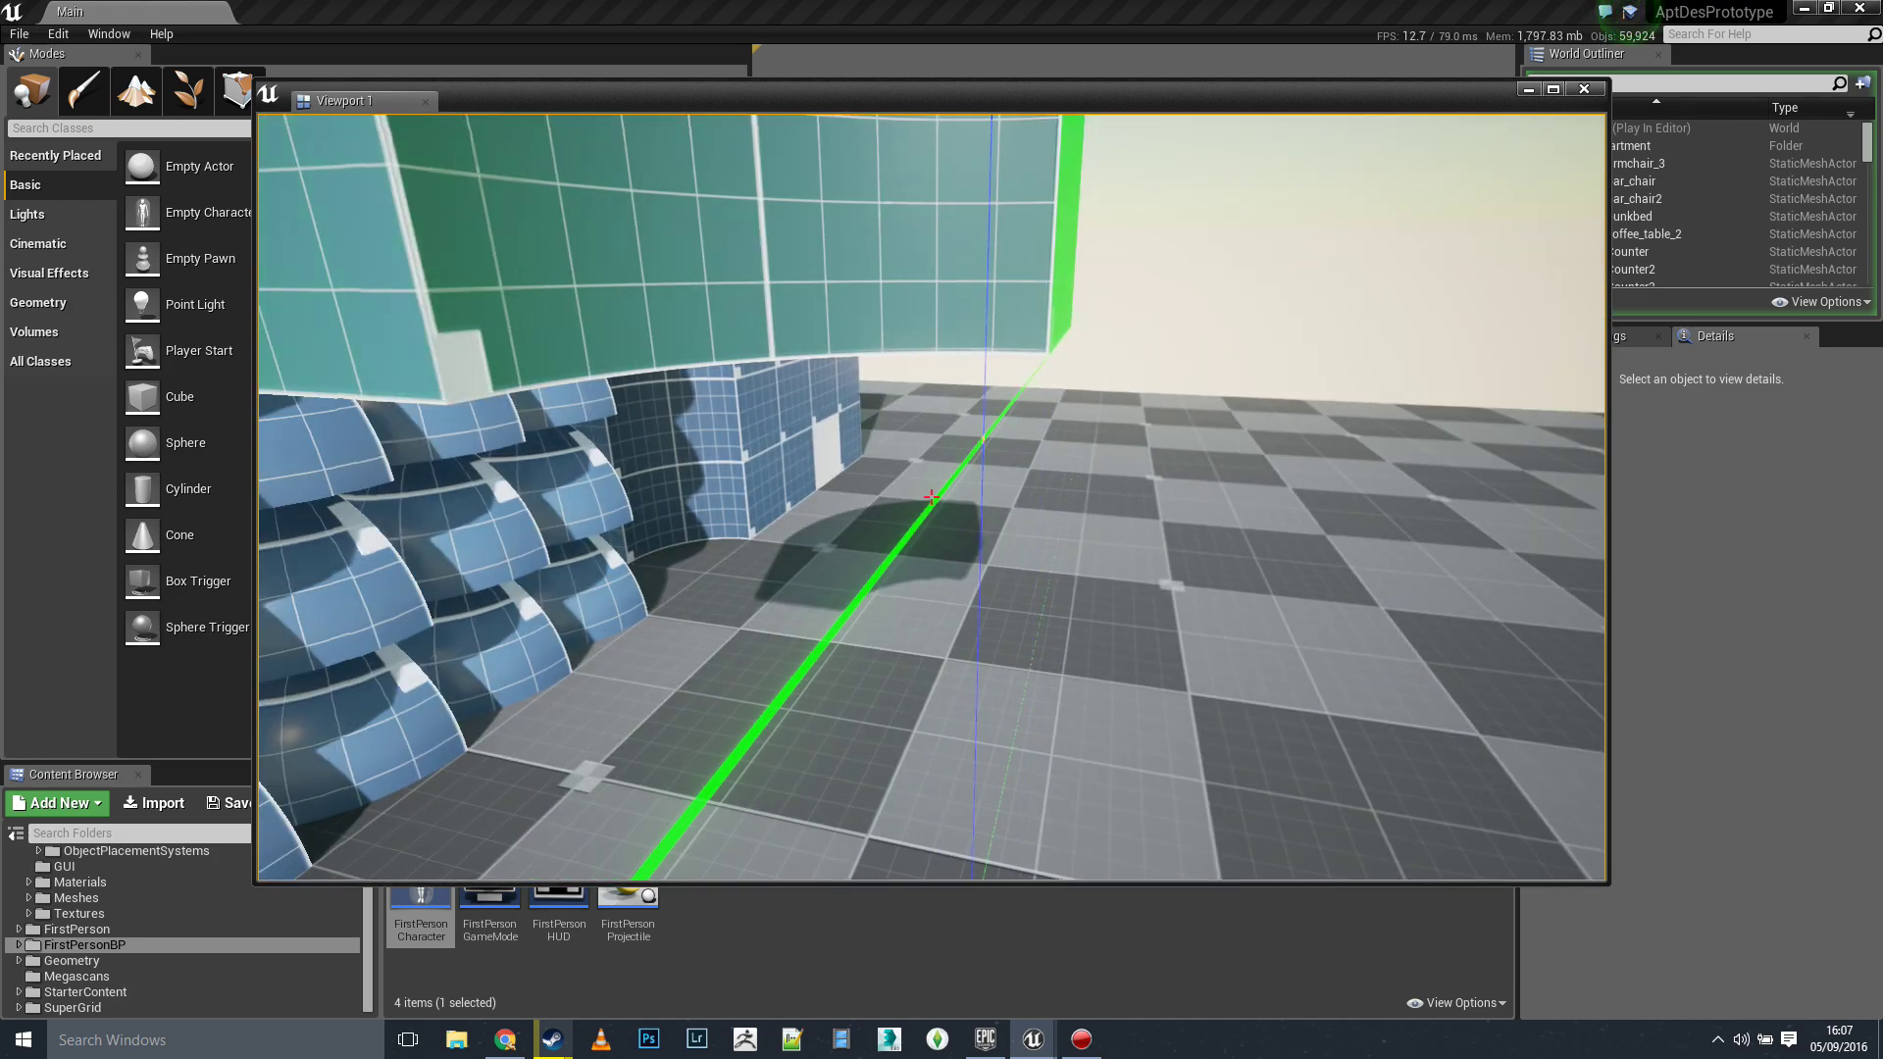
{"action": "key", "text": "w"}
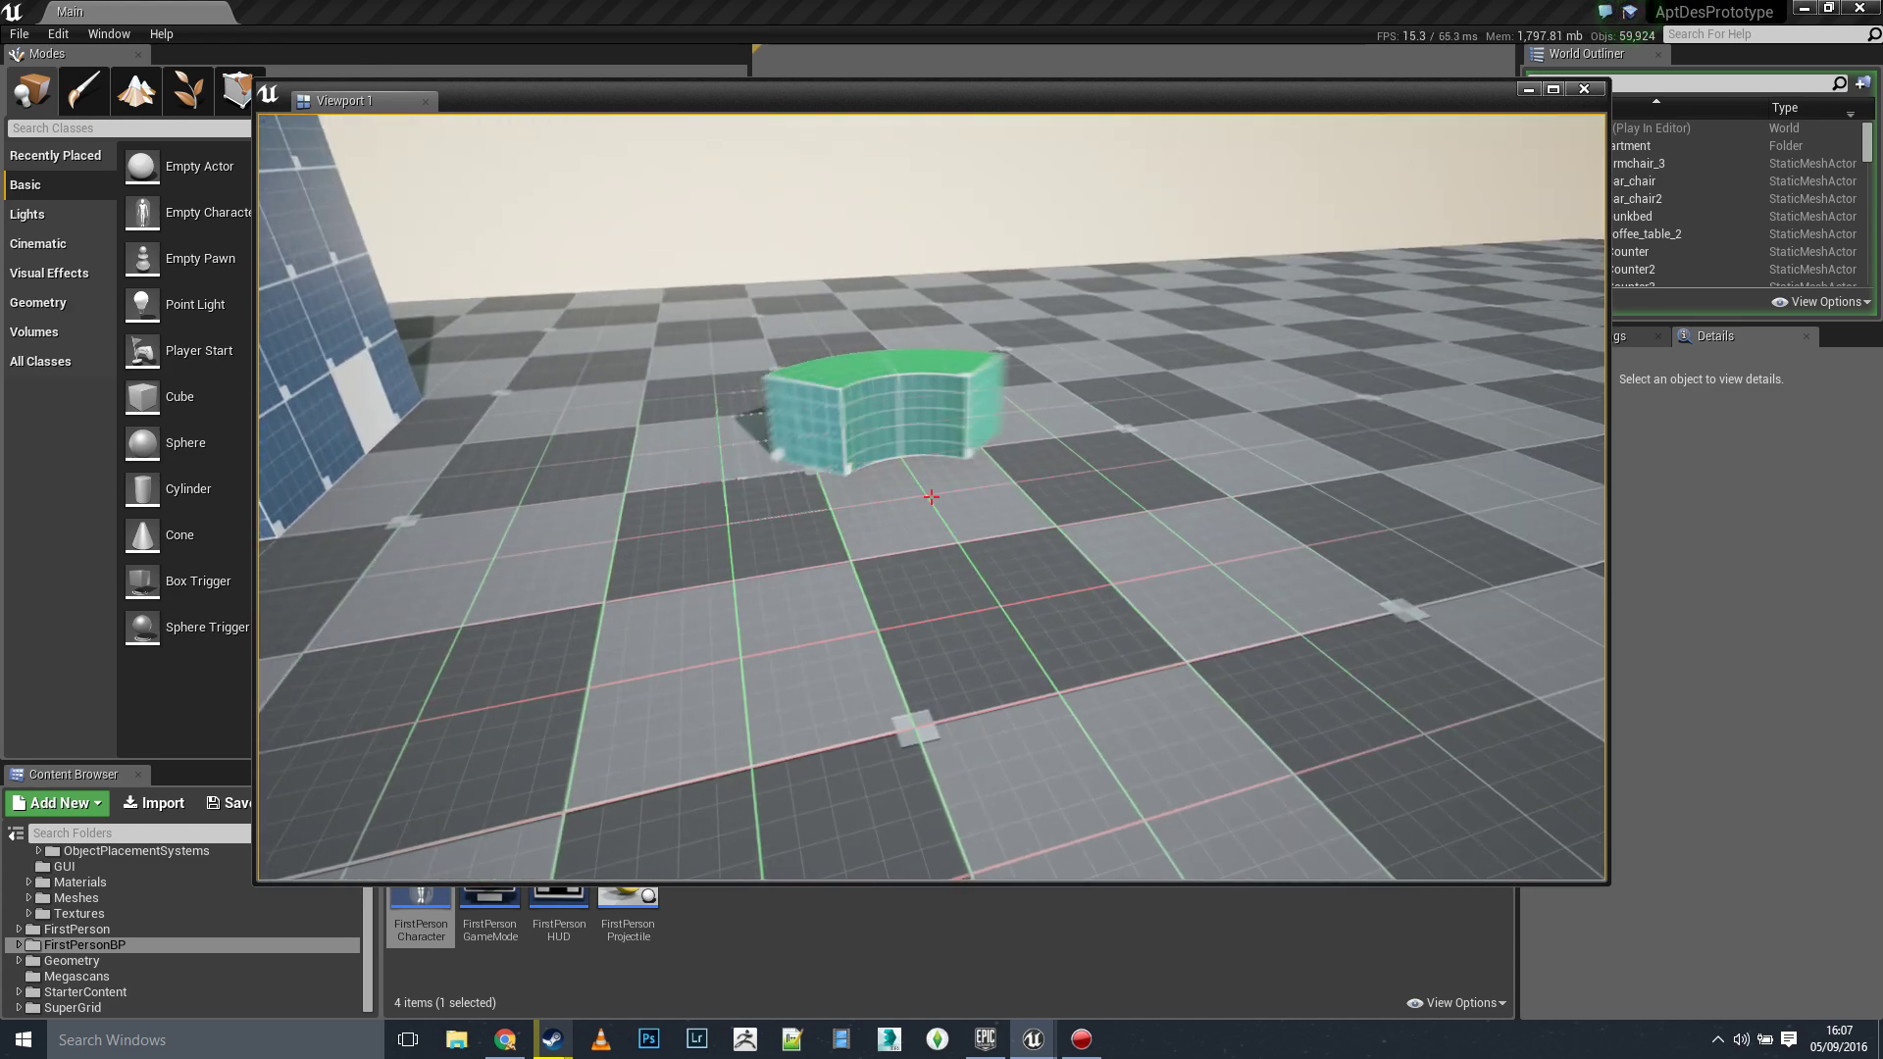
- Place four curved wall segments in a row, snapping each onto the end of the arc
{"action": "left_click", "coordinate": [931, 498]}
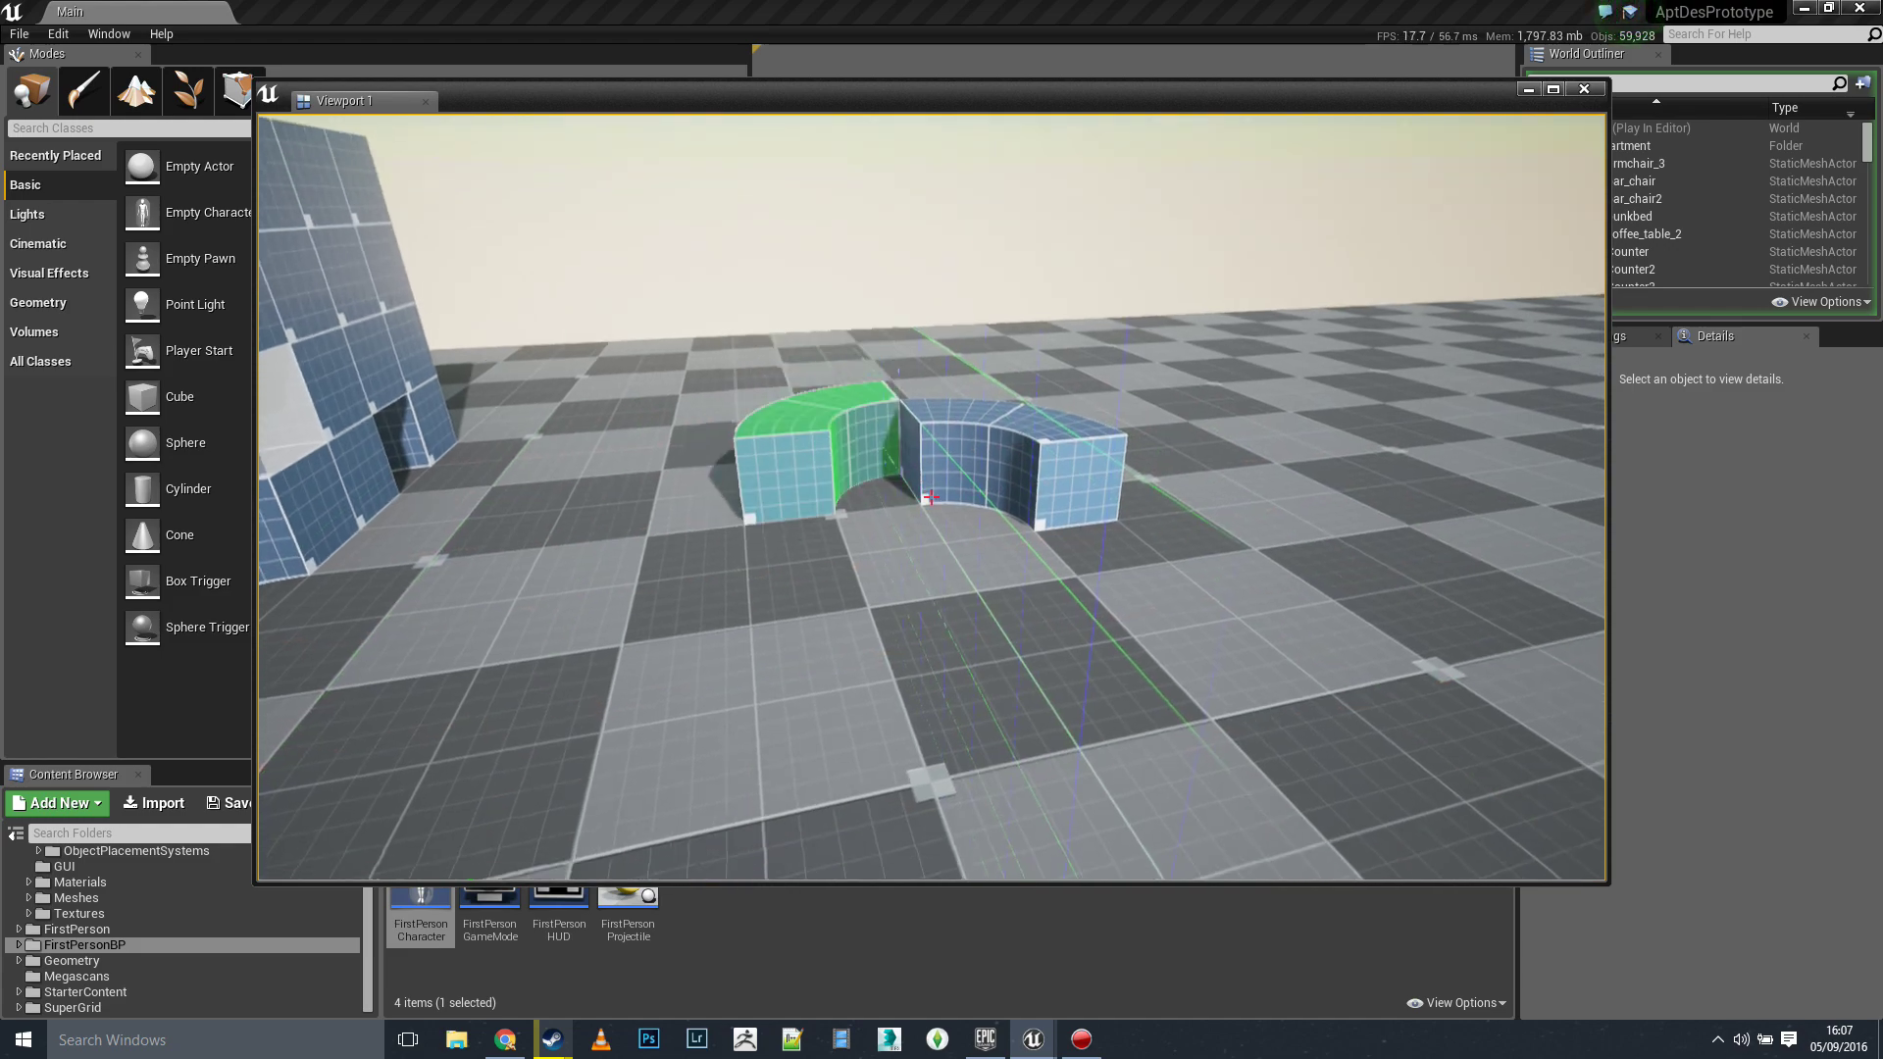
{"action": "left_click", "coordinate": [931, 498]}
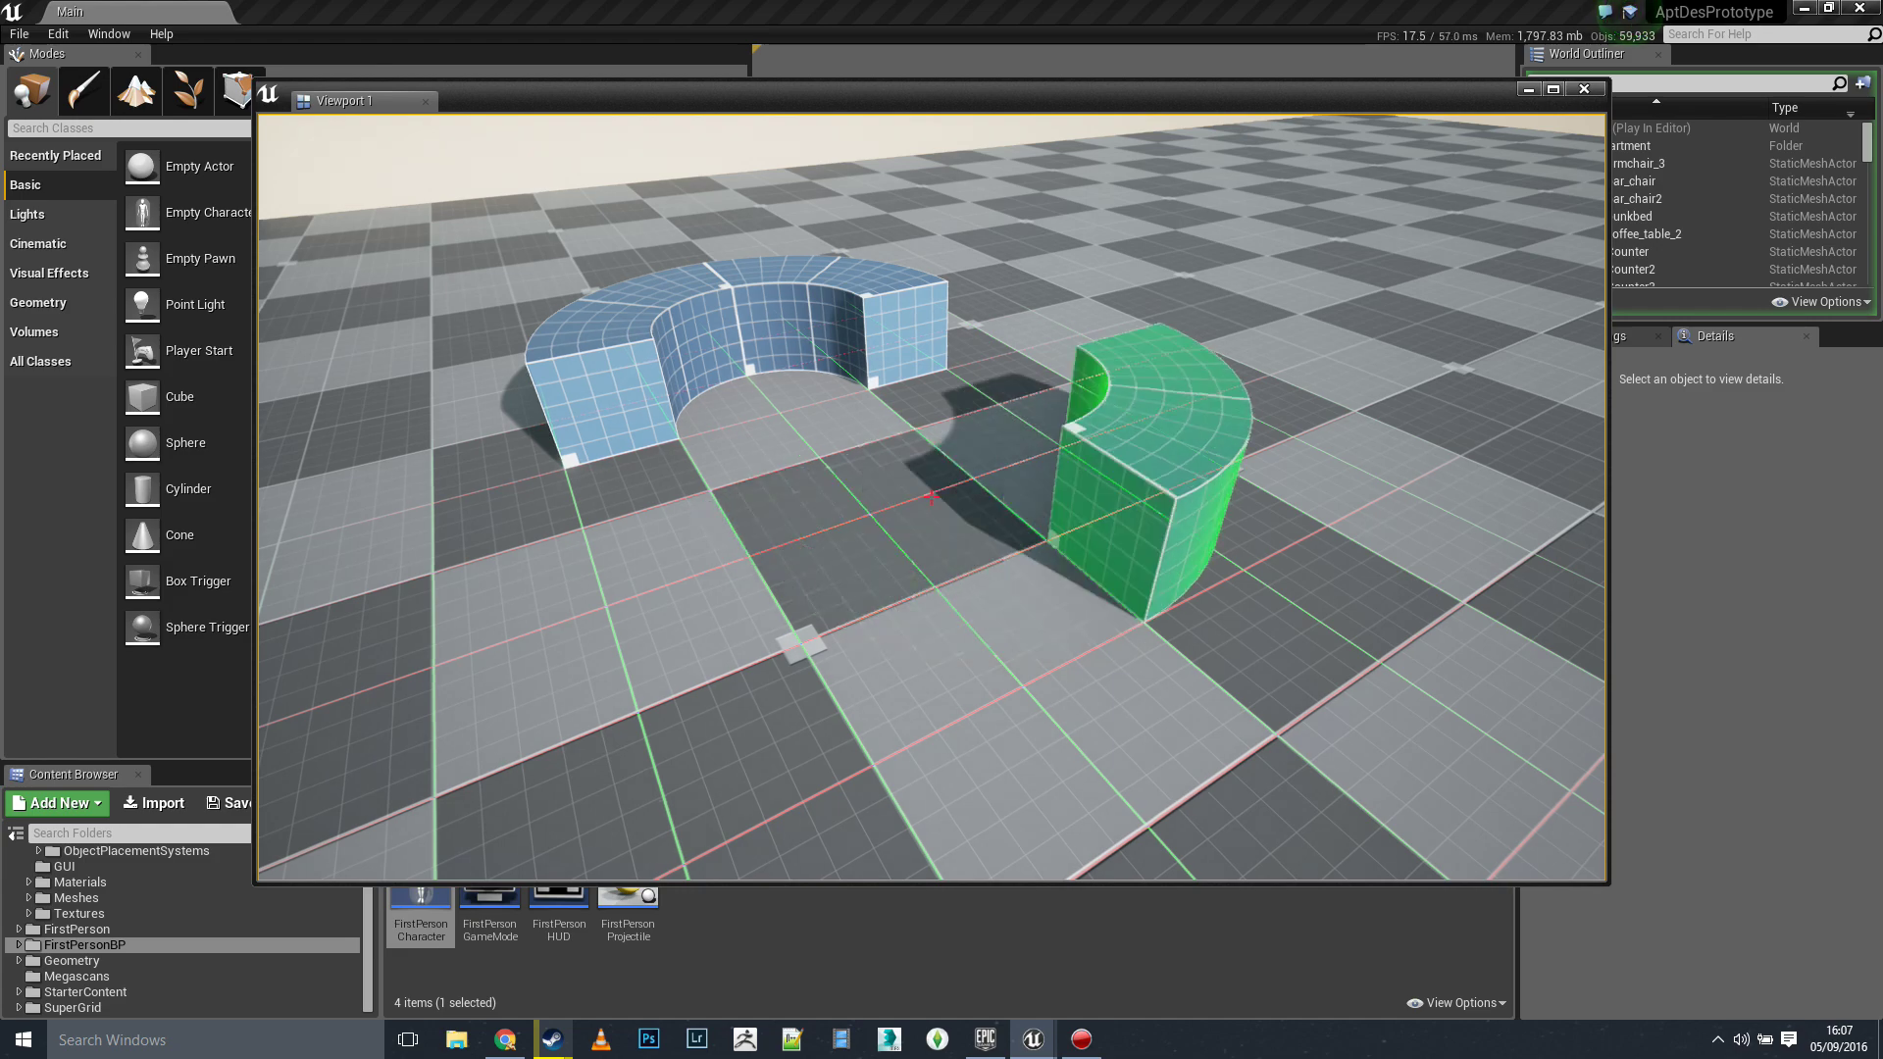
{"action": "left_click", "coordinate": [931, 497]}
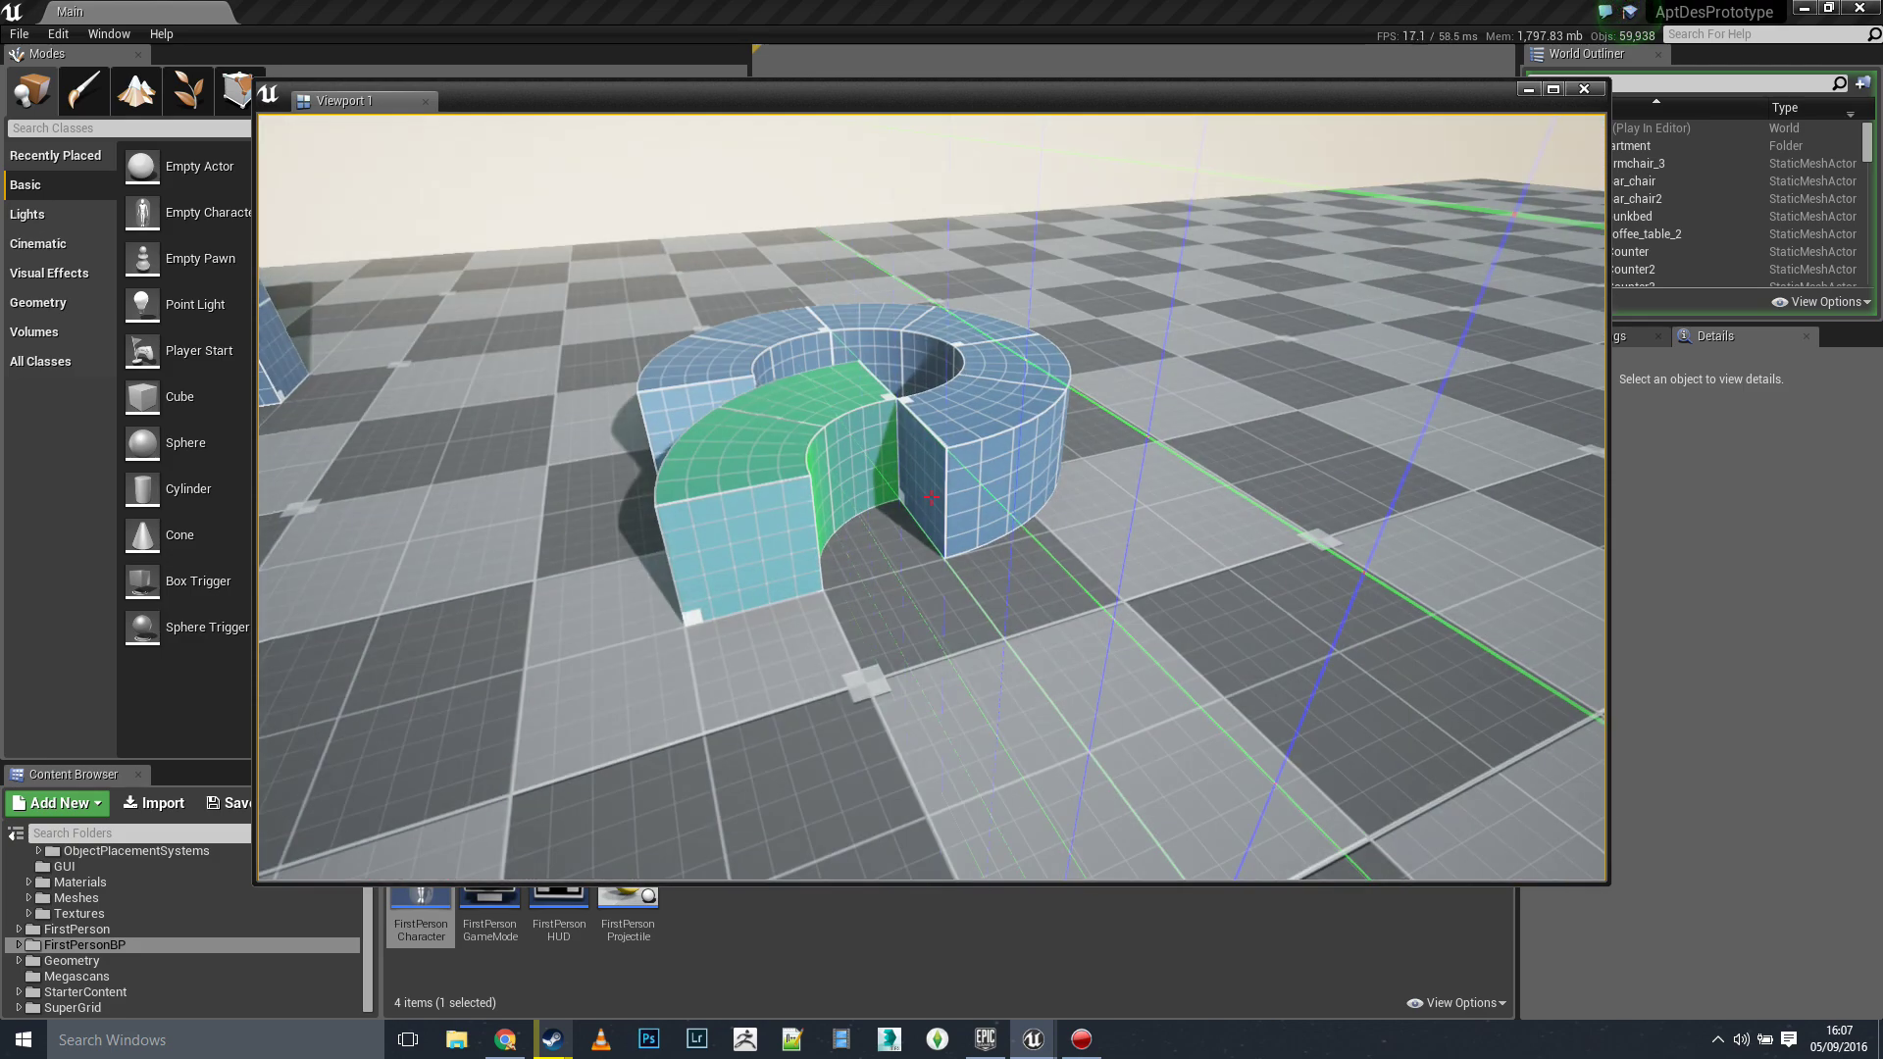
{"action": "left_click", "coordinate": [931, 497]}
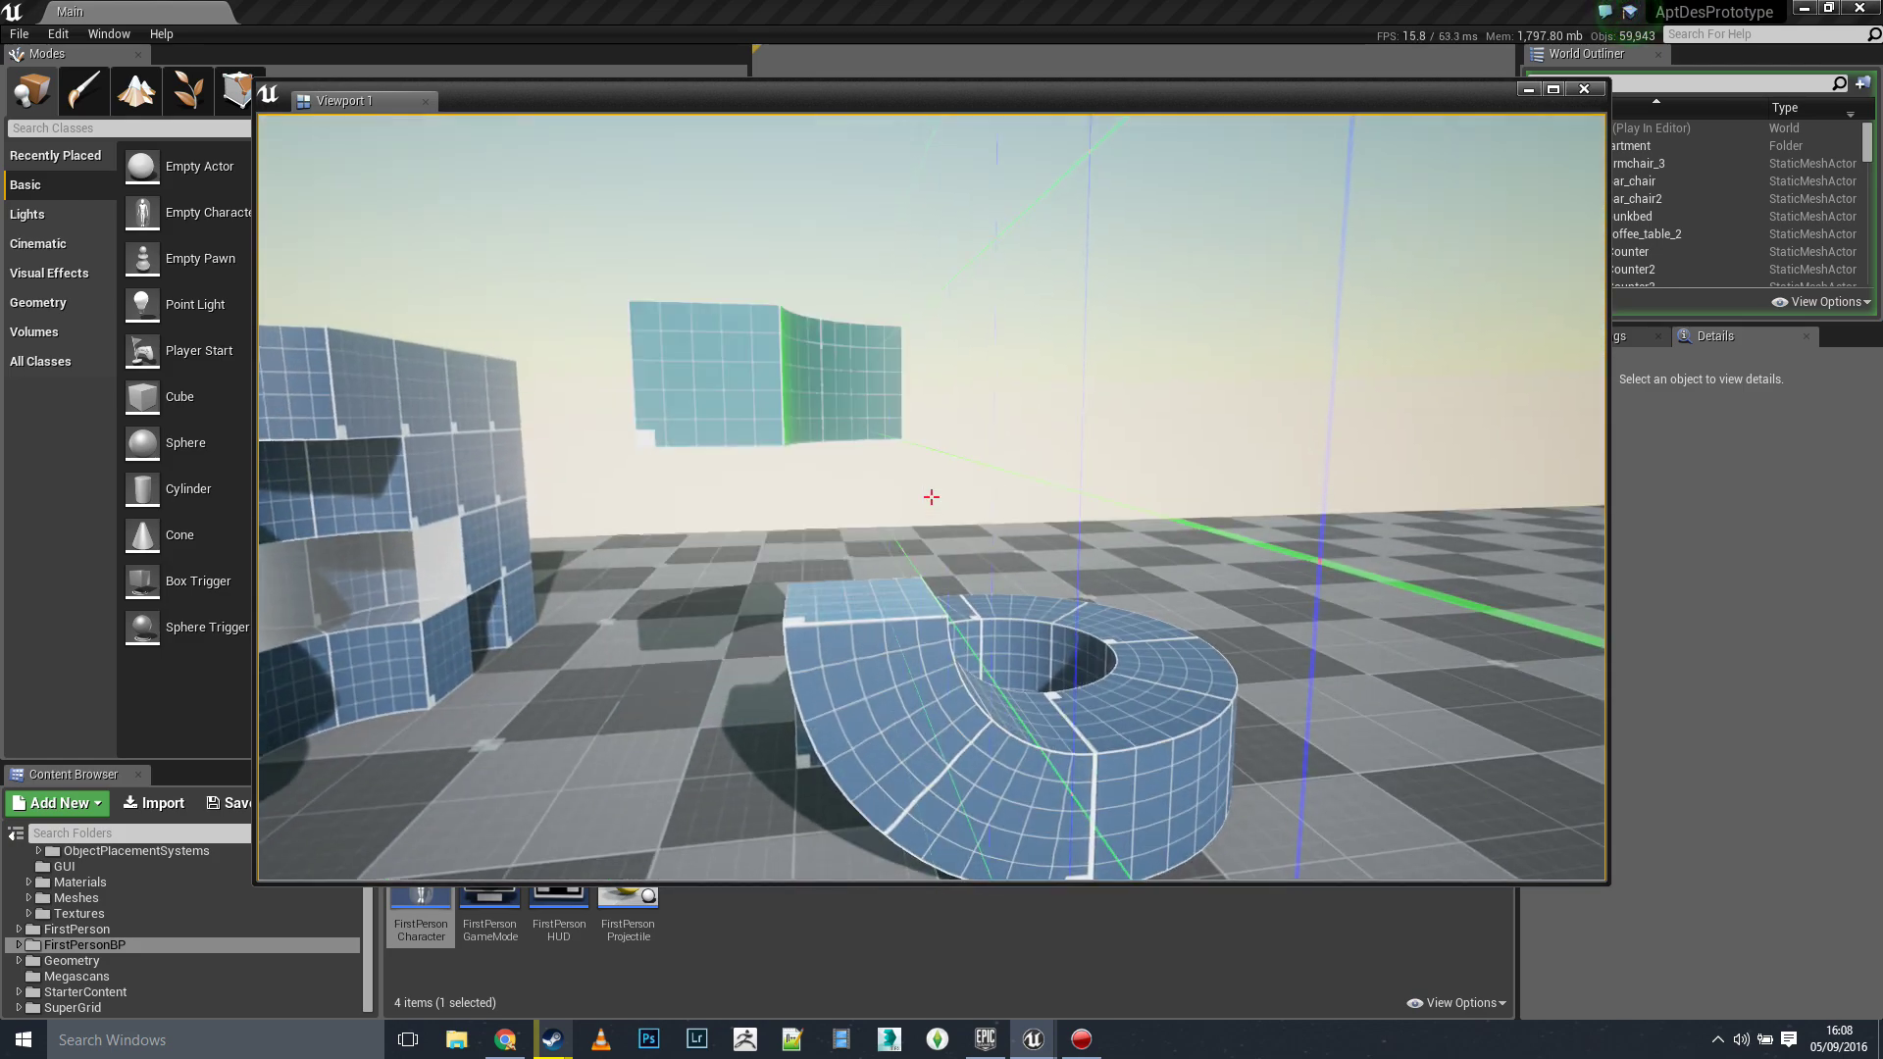
- Rotate the curved wall preview and move left toward the ring and cubes
{"action": "scroll", "coordinate": [931, 497], "scroll_direction": "down", "scroll_amount": 1}
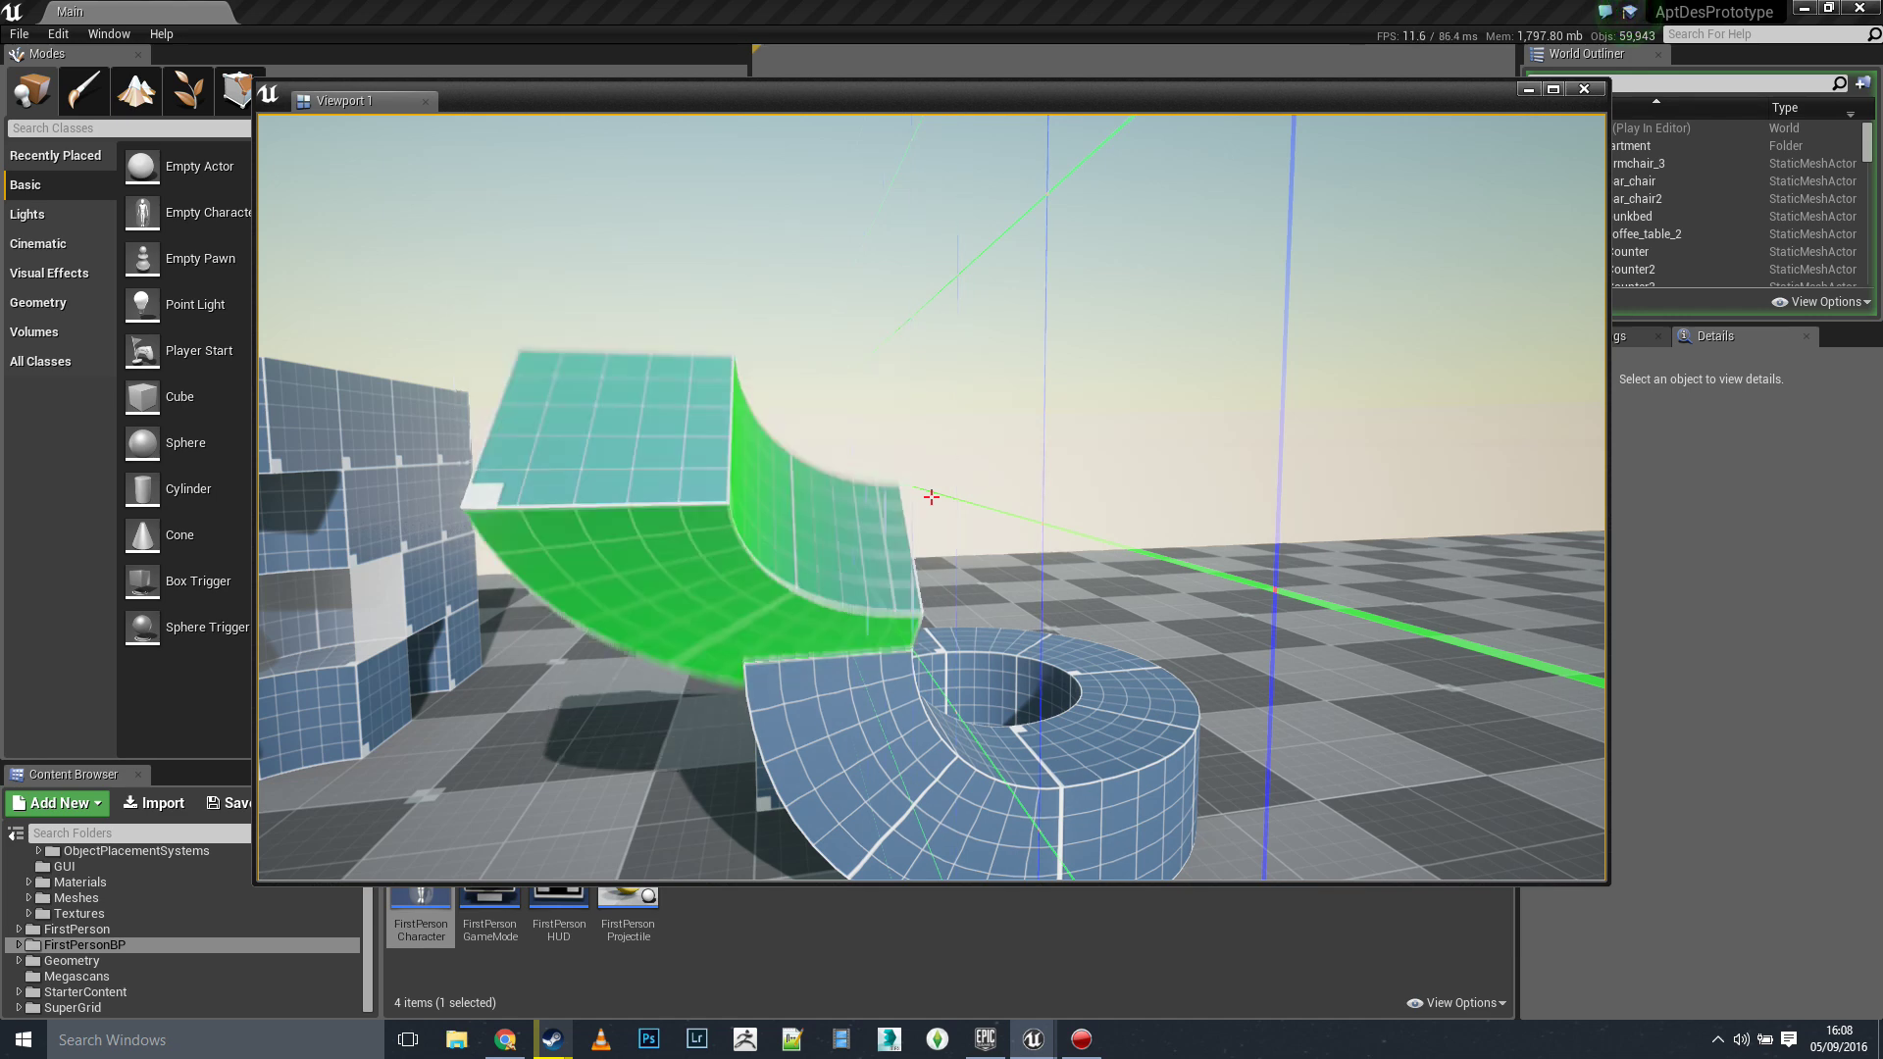
{"action": "scroll", "coordinate": [931, 497], "scroll_direction": "down", "scroll_amount": 1}
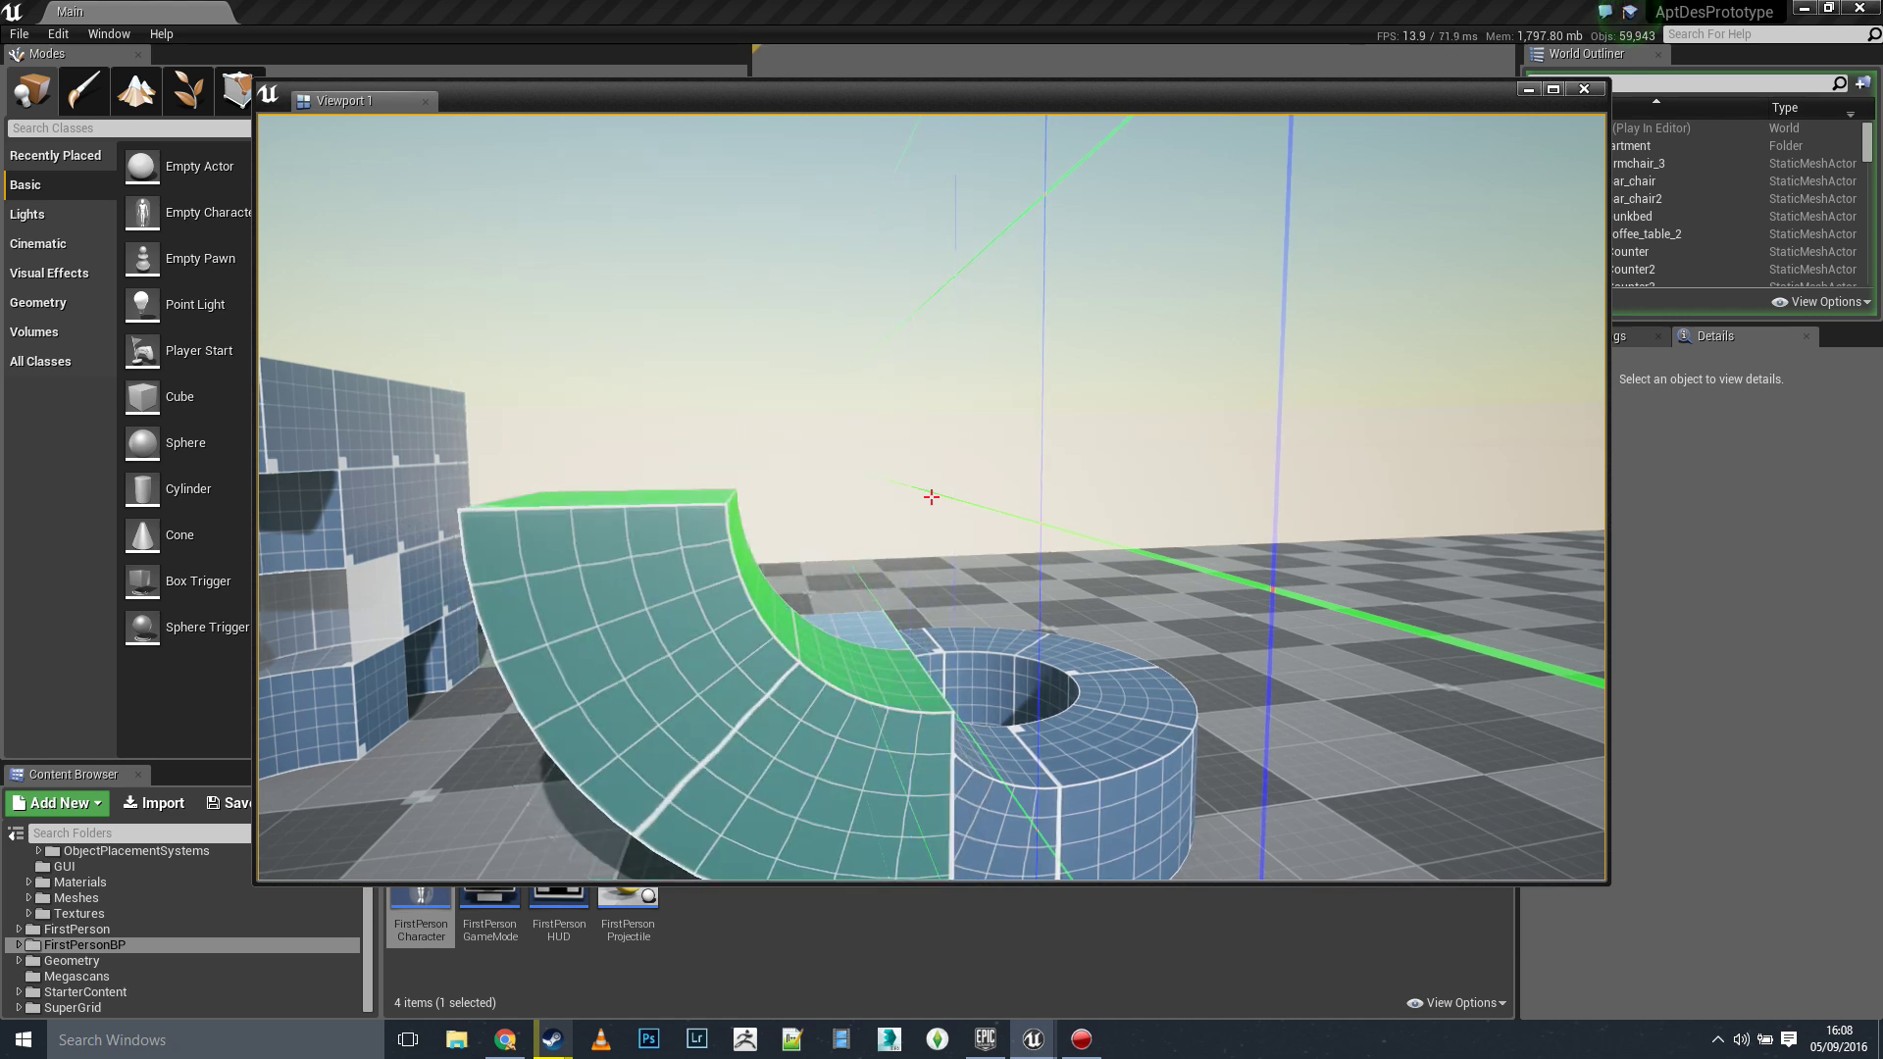
{"action": "scroll", "coordinate": [931, 497], "scroll_direction": "down", "scroll_amount": 1}
{"action": "scroll", "coordinate": [931, 497], "scroll_direction": "down", "scroll_amount": 1}
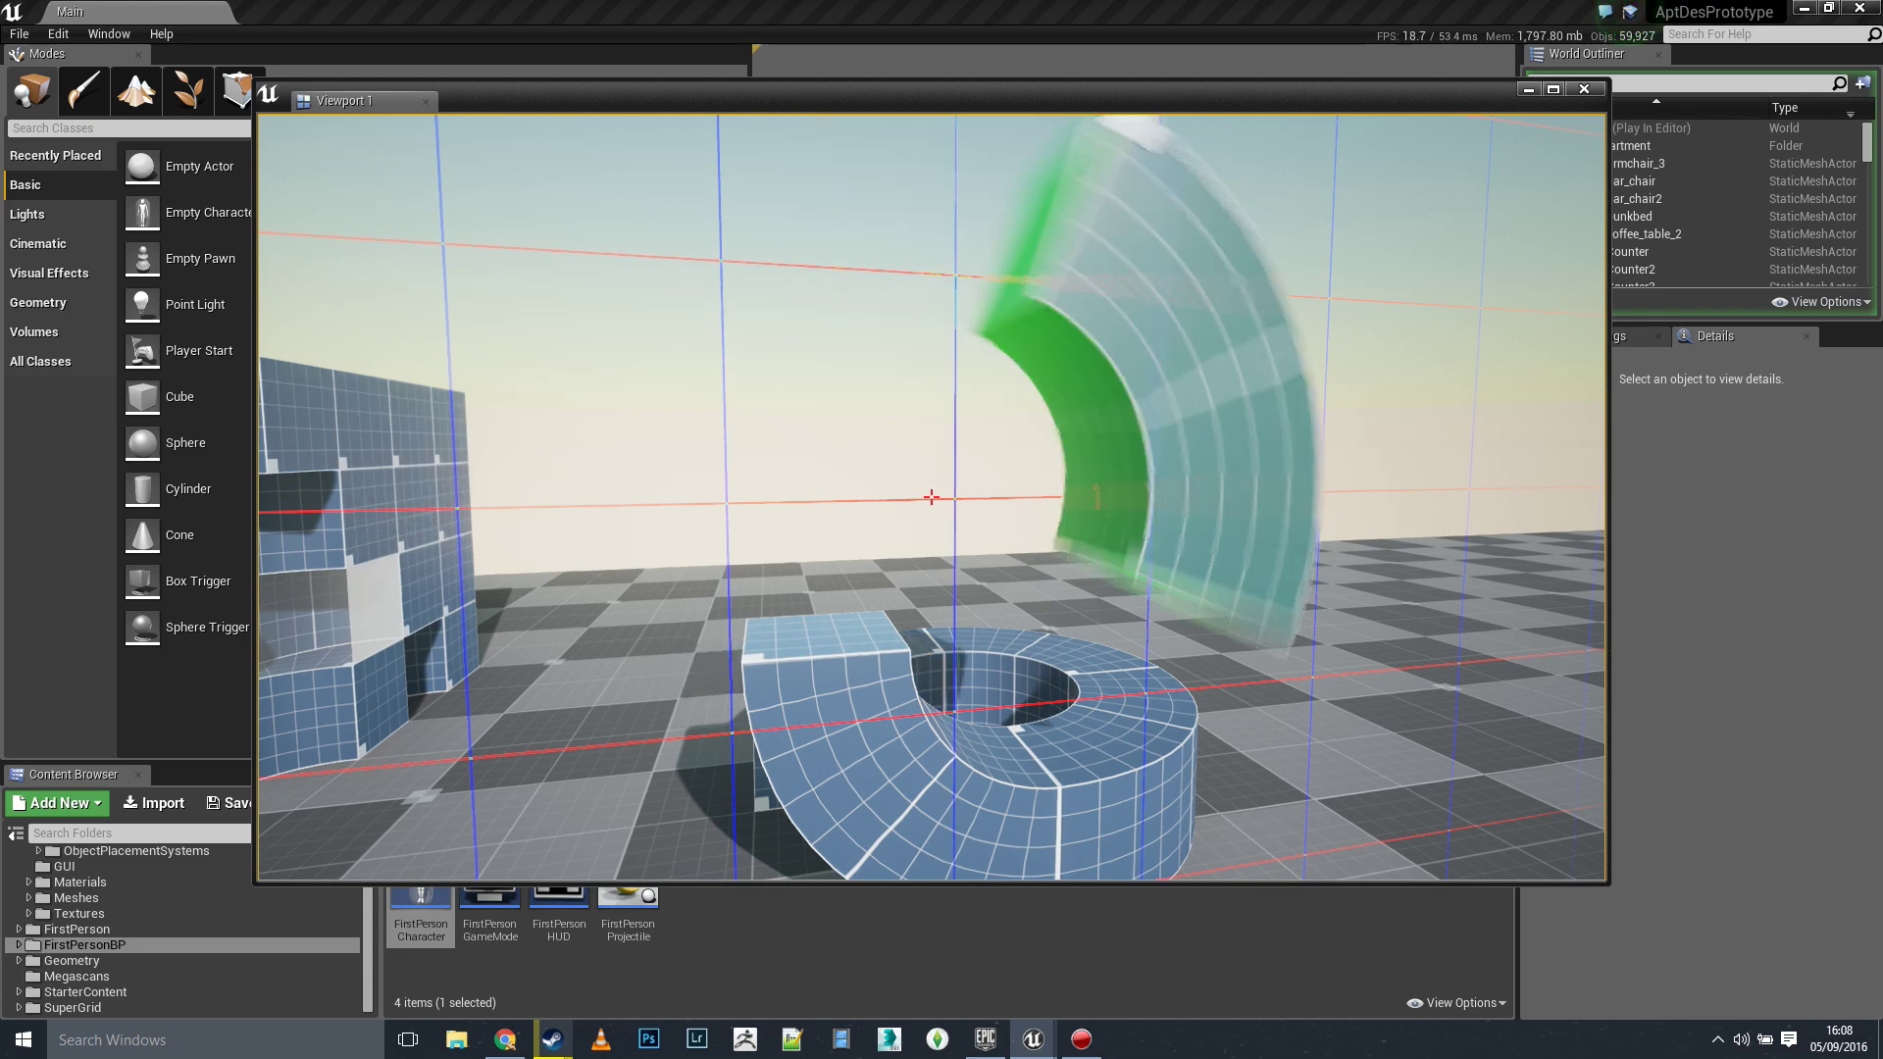
{"action": "key", "text": "w"}
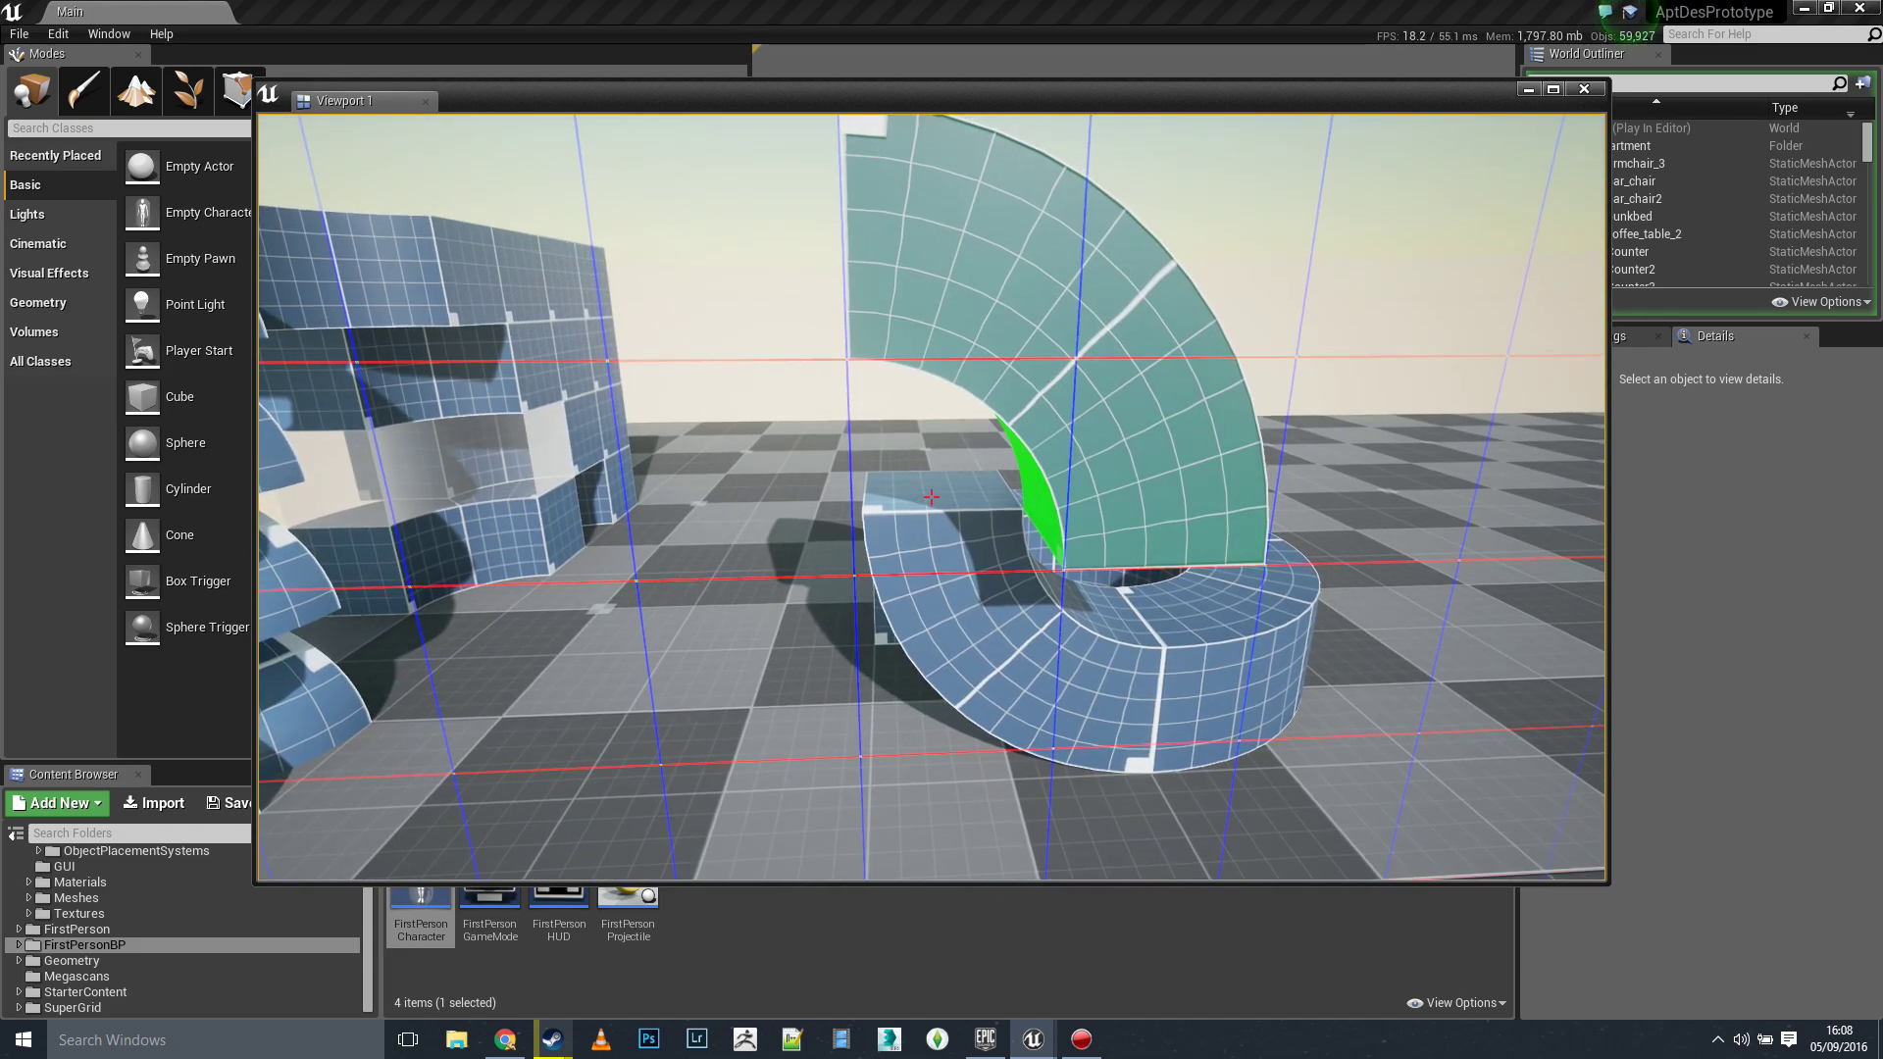
{"action": "key", "text": "a"}
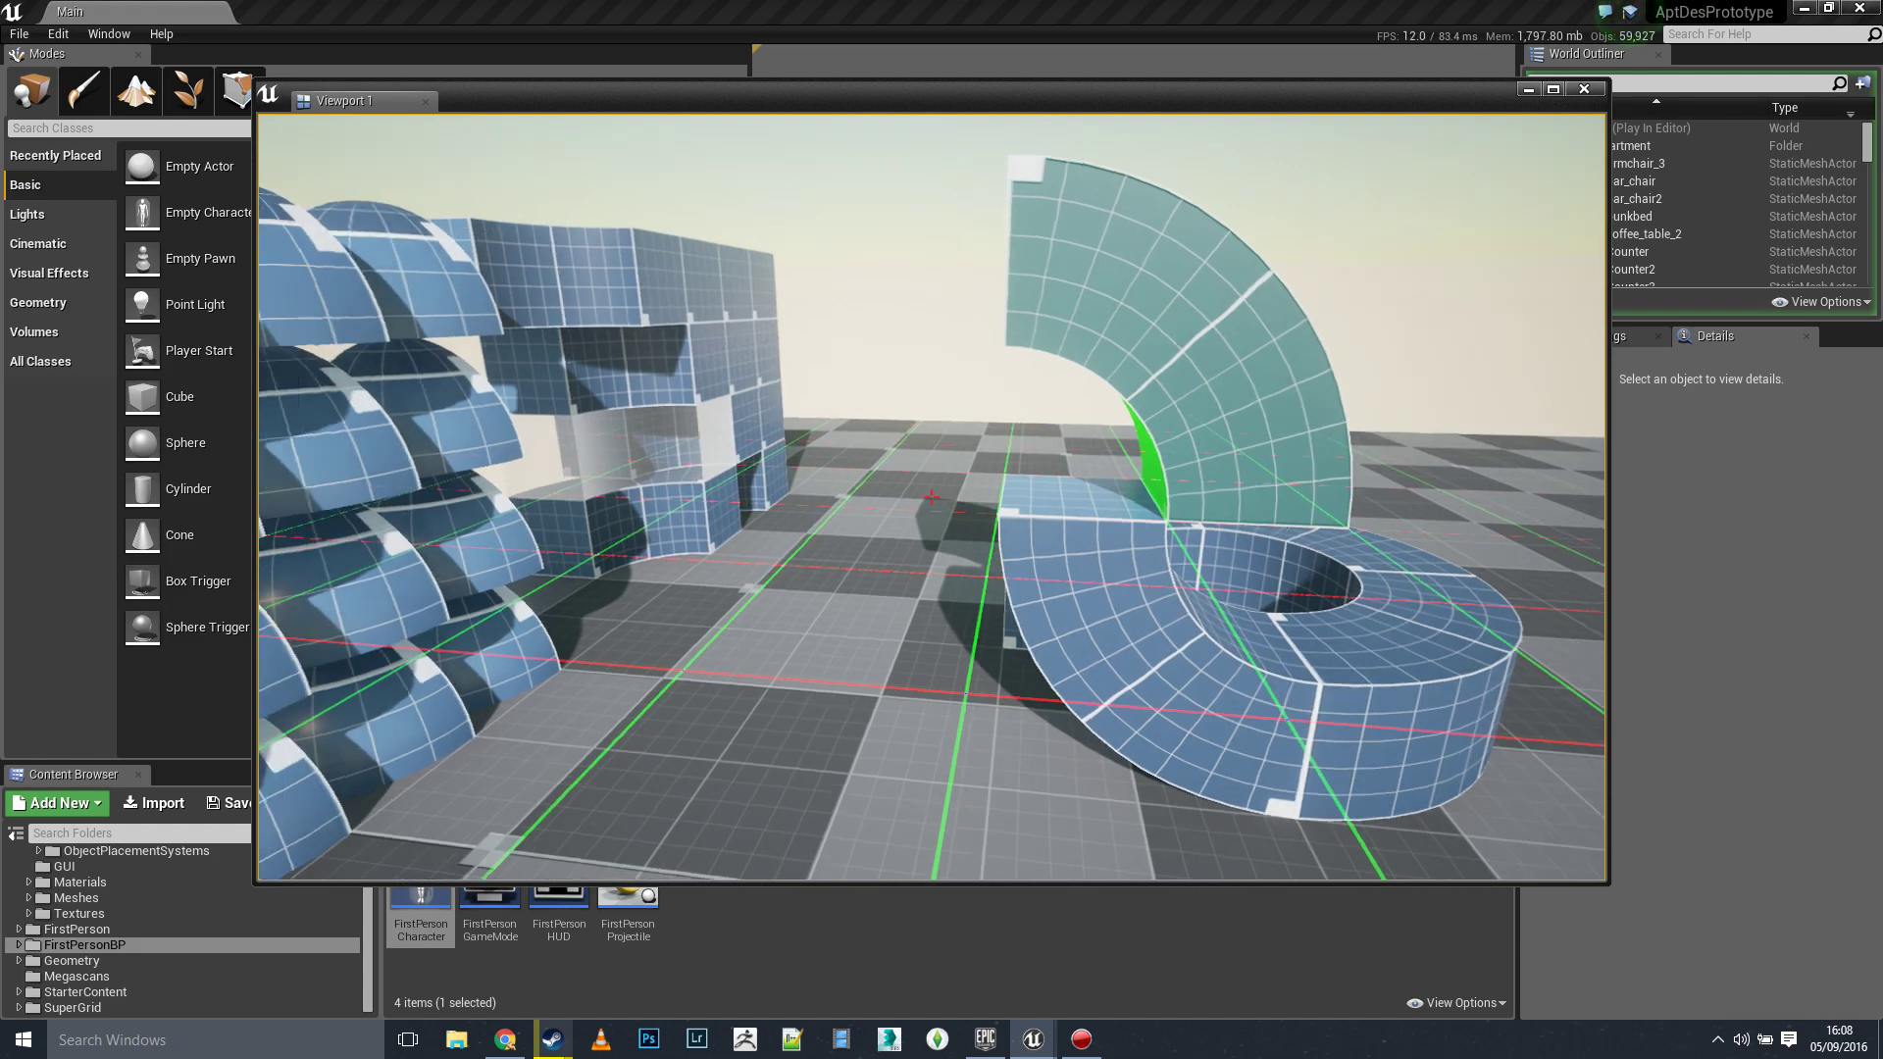
{"action": "key", "text": "a"}
- Turn the curved wall preview upright beside the ring and check its alignment
{"action": "scroll", "coordinate": [930, 497], "scroll_direction": "up", "scroll_amount": 1}
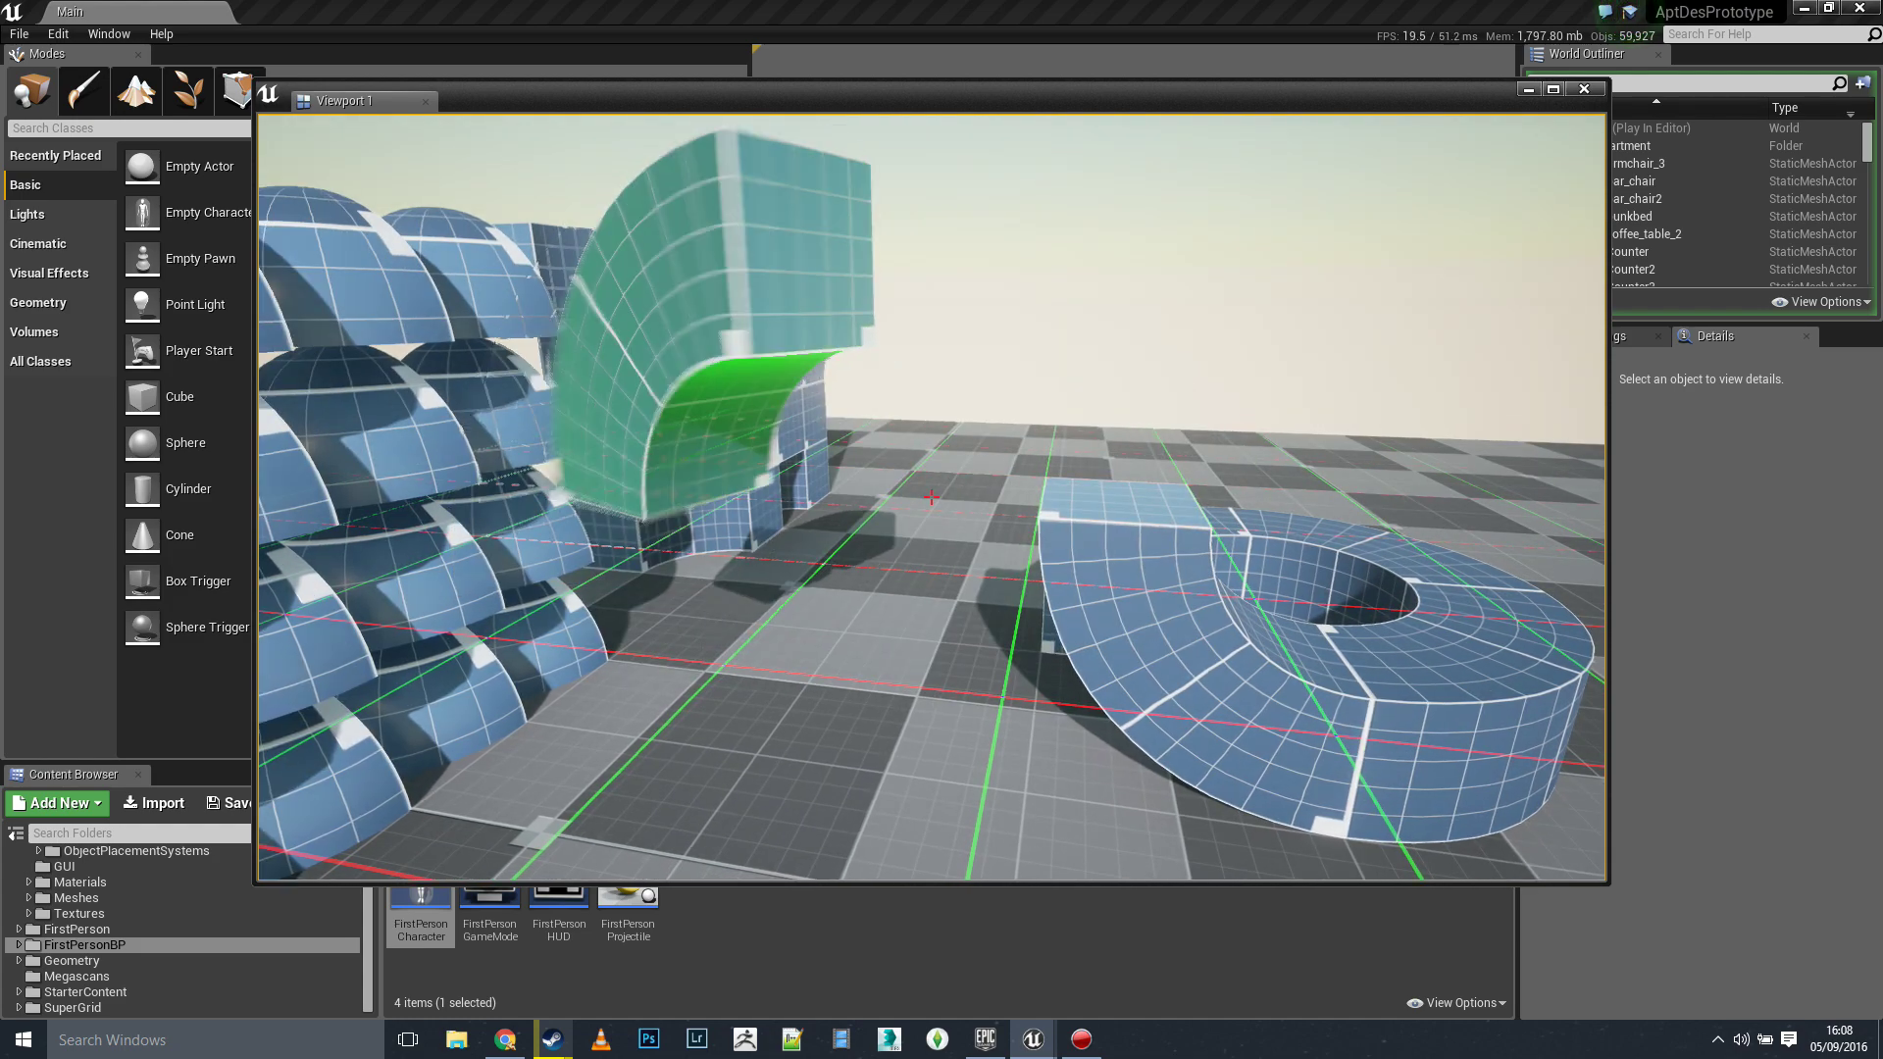
{"action": "scroll", "coordinate": [931, 497], "scroll_direction": "up", "scroll_amount": 1}
{"action": "scroll", "coordinate": [931, 497], "scroll_direction": "up", "scroll_amount": 1}
{"action": "scroll", "coordinate": [930, 497], "scroll_direction": "up", "scroll_amount": 1}
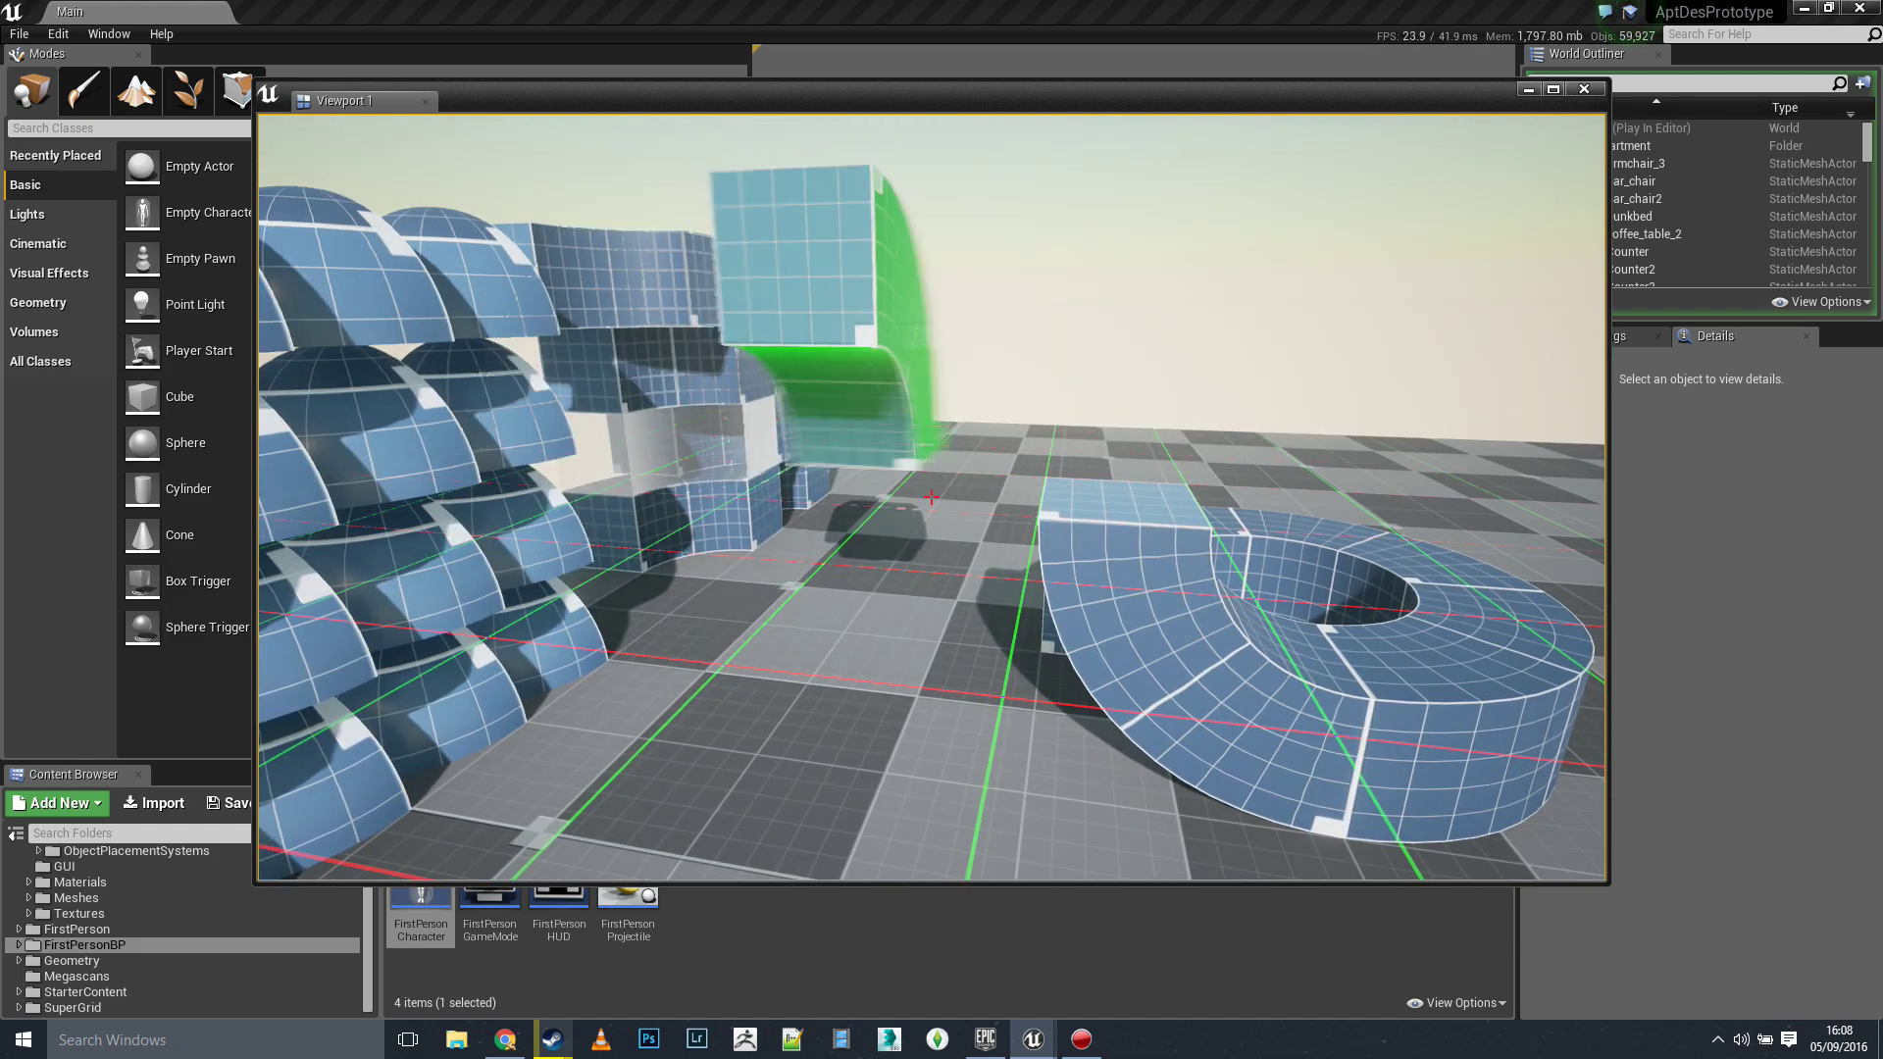
{"action": "scroll", "coordinate": [931, 497], "scroll_direction": "up", "scroll_amount": 1}
{"action": "scroll", "coordinate": [930, 497], "scroll_direction": "up", "scroll_amount": 1}
{"action": "scroll", "coordinate": [931, 497], "scroll_direction": "up", "scroll_amount": 1}
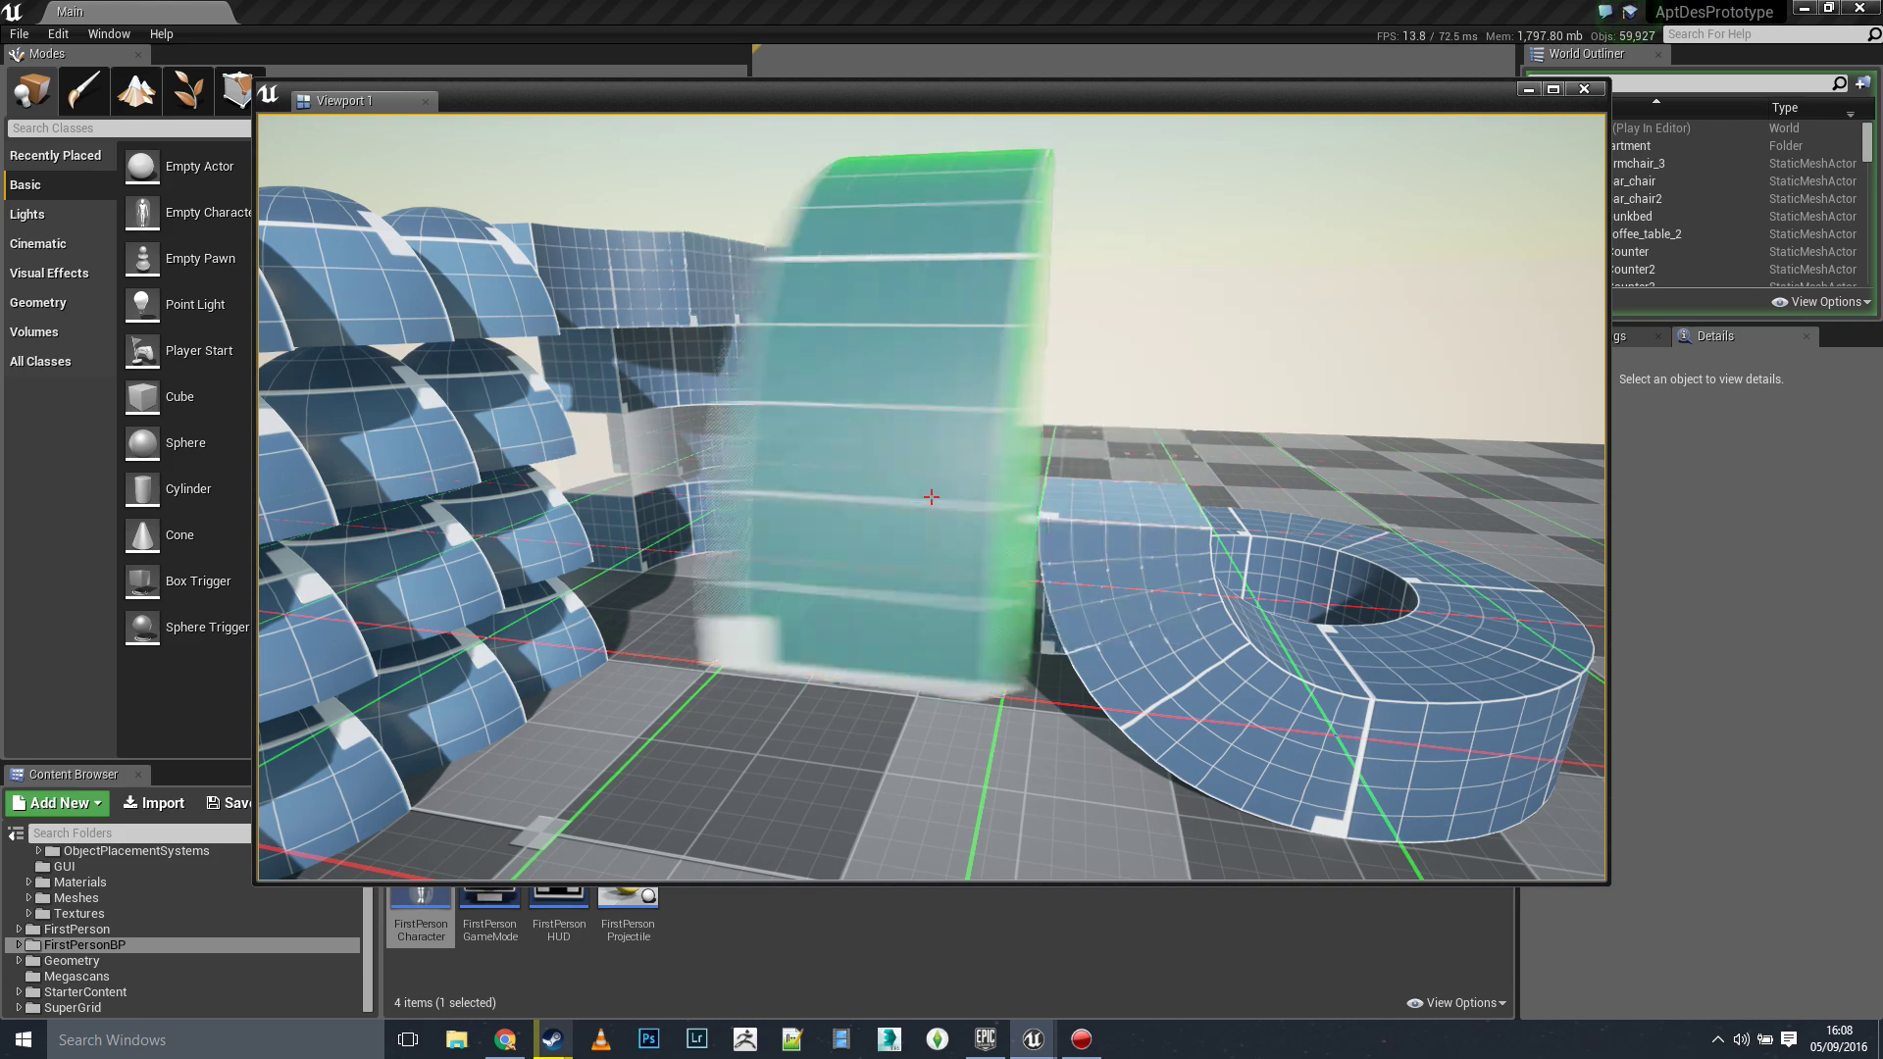
{"action": "scroll", "coordinate": [931, 498], "scroll_direction": "up", "scroll_amount": 1}
{"action": "key", "text": "s"}
{"action": "key", "text": "w"}
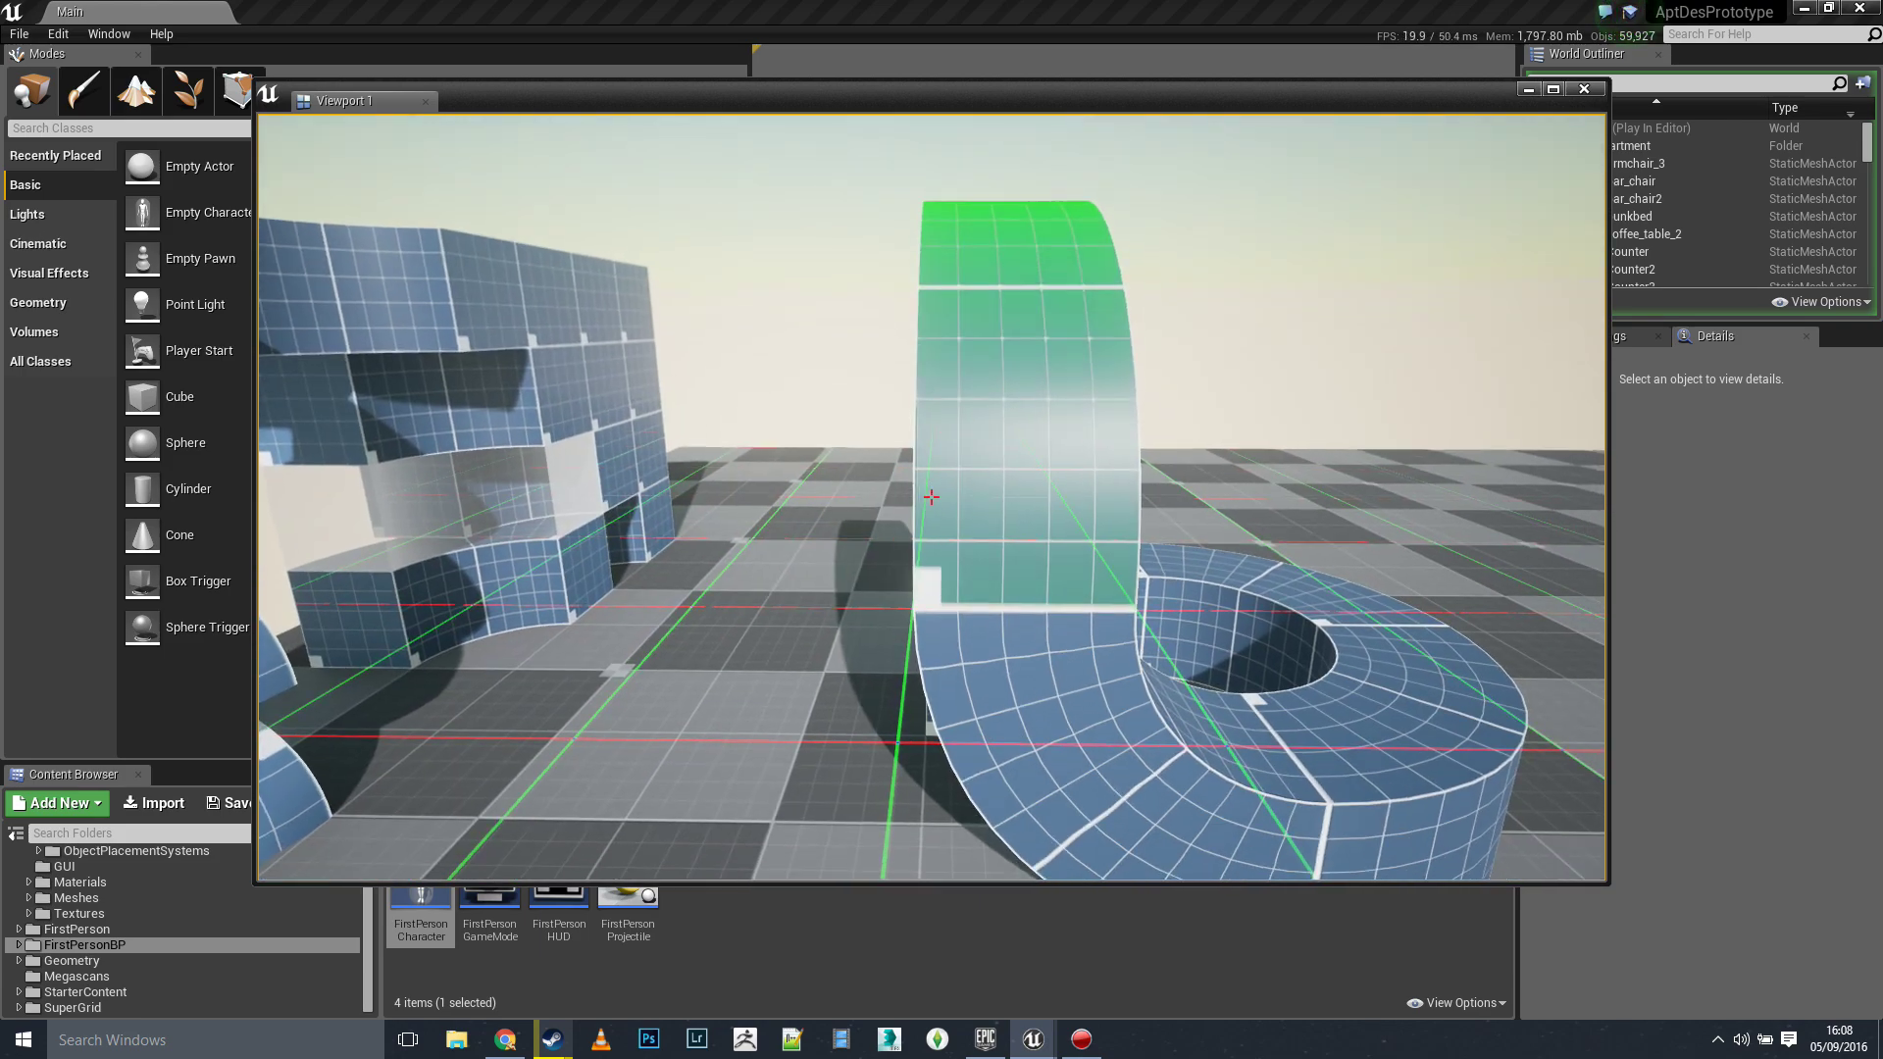
- From the ring's open side, rotate the preview to fit and place an upright curved wall as an S-shaped arch
{"action": "key", "text": "w"}
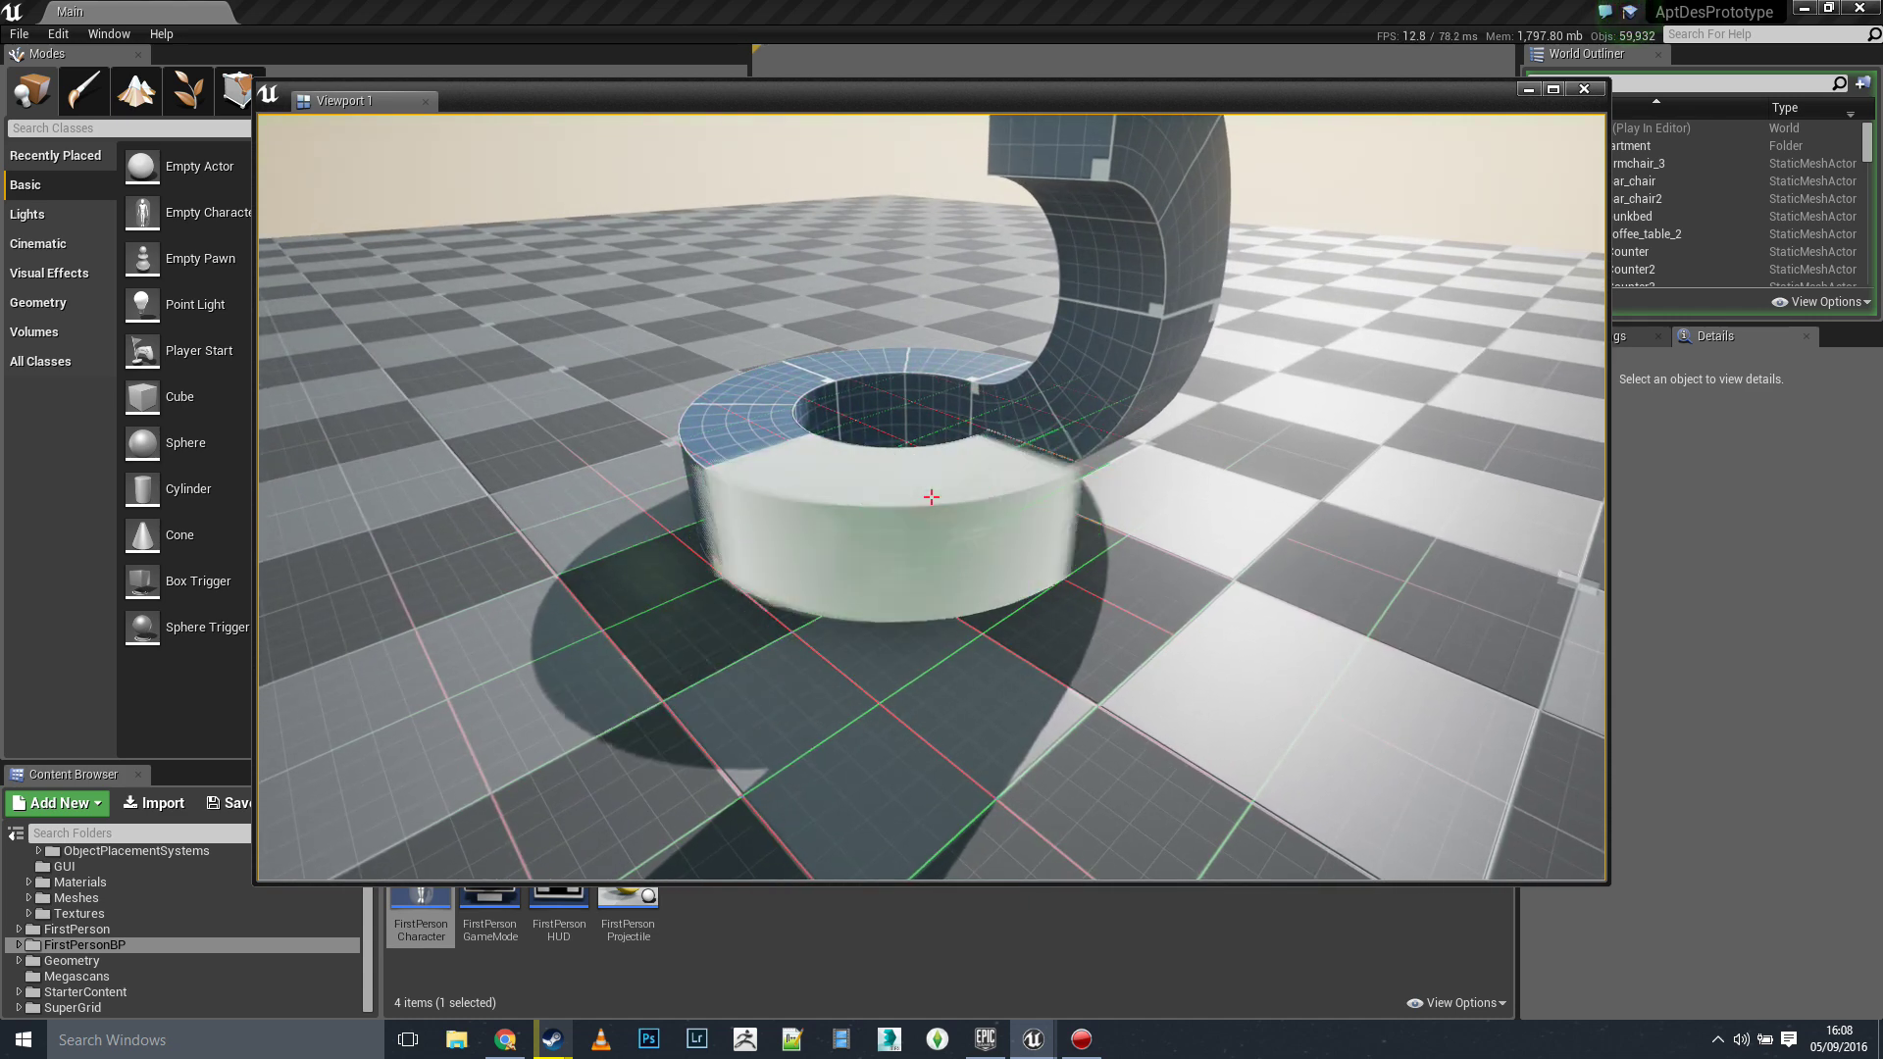
{"action": "key", "text": "a"}
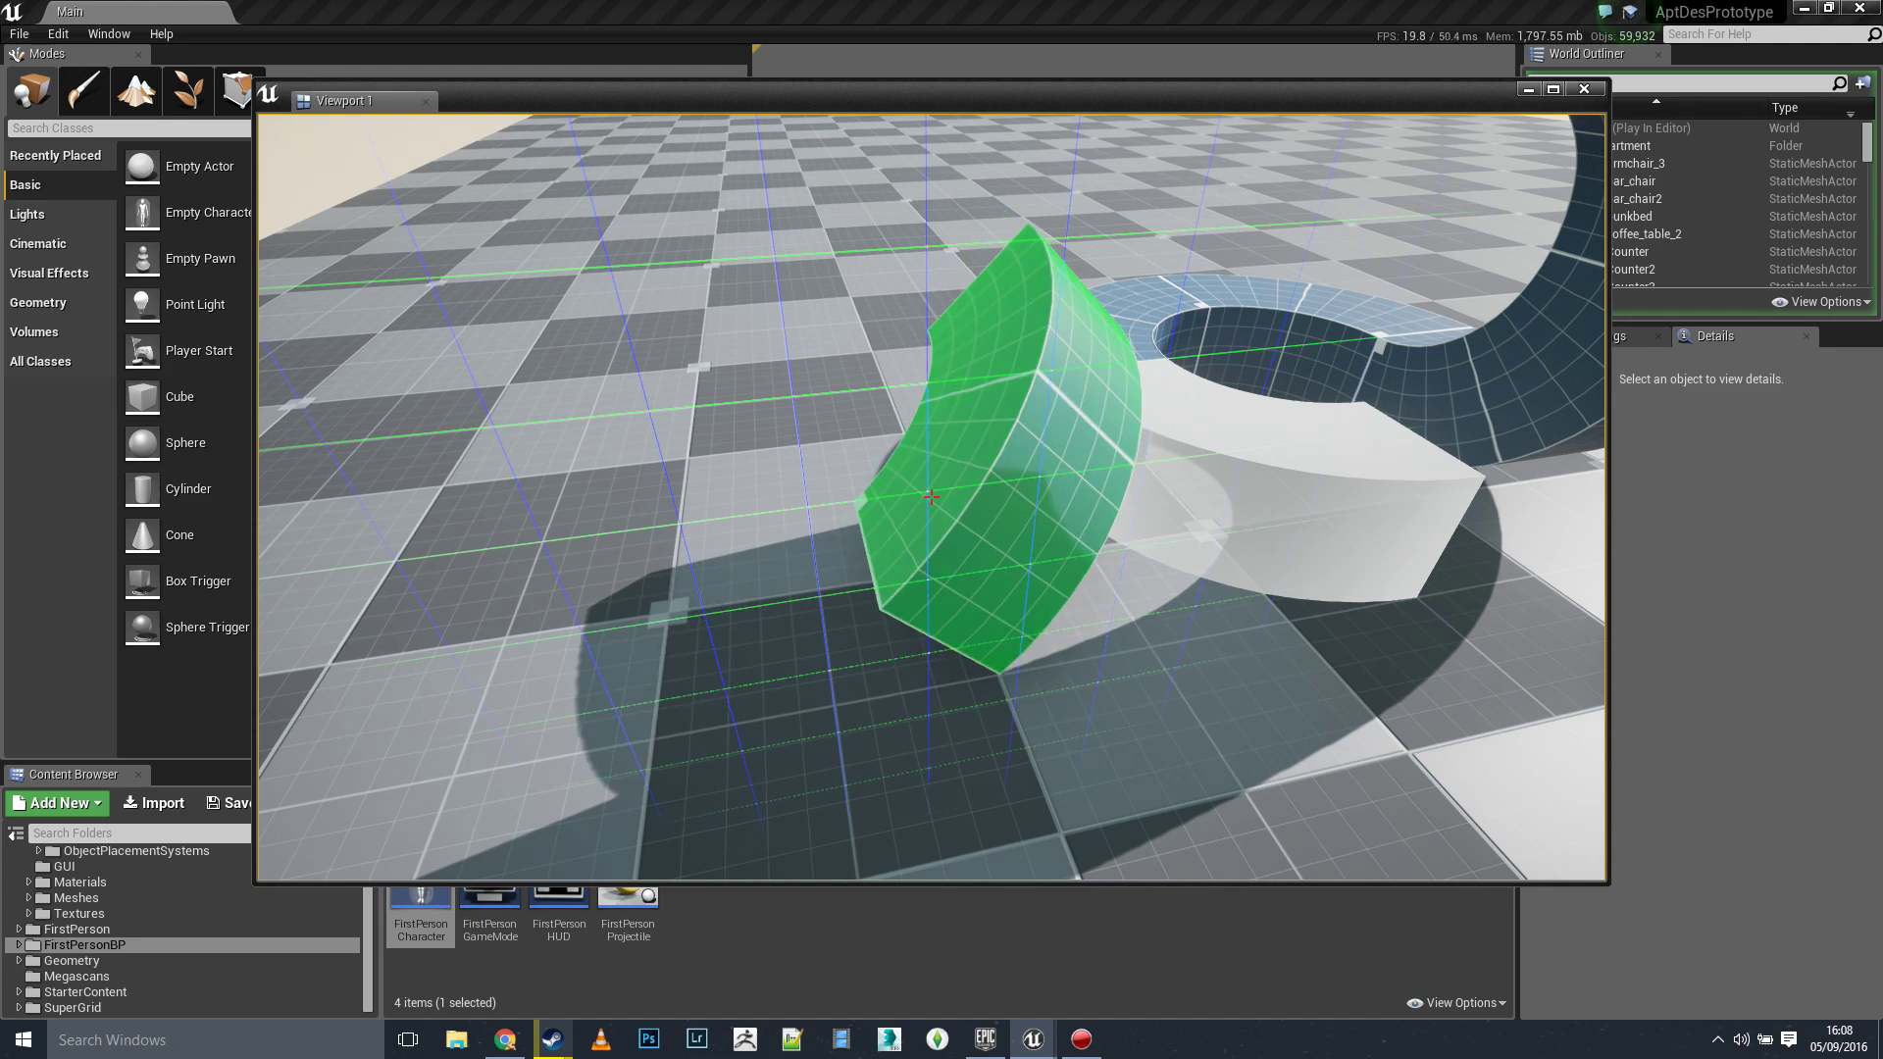
{"action": "scroll", "coordinate": [931, 497], "scroll_direction": "down", "scroll_amount": 1}
{"action": "scroll", "coordinate": [931, 496], "scroll_direction": "down", "scroll_amount": 1}
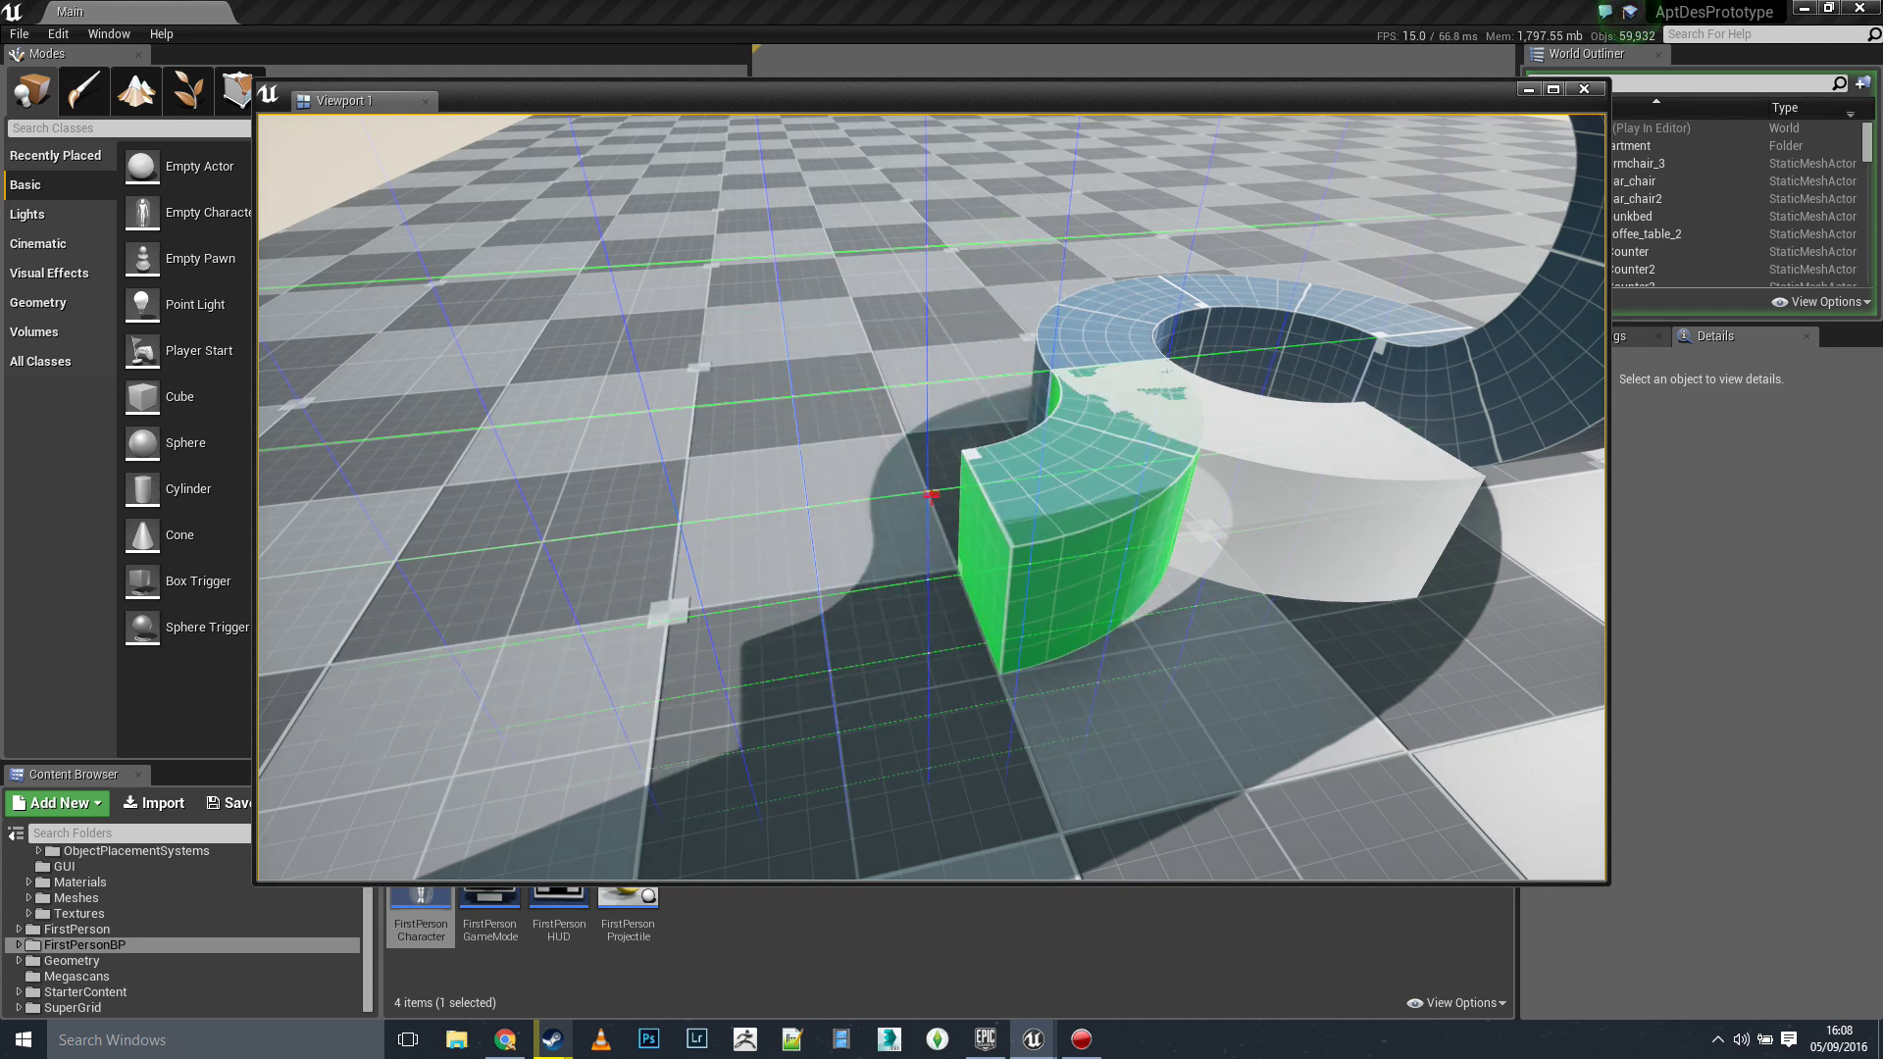
{"action": "scroll", "coordinate": [931, 496], "scroll_direction": "down", "scroll_amount": 1}
{"action": "scroll", "coordinate": [930, 496], "scroll_direction": "down", "scroll_amount": 1}
{"action": "scroll", "coordinate": [930, 496], "scroll_direction": "down", "scroll_amount": 1}
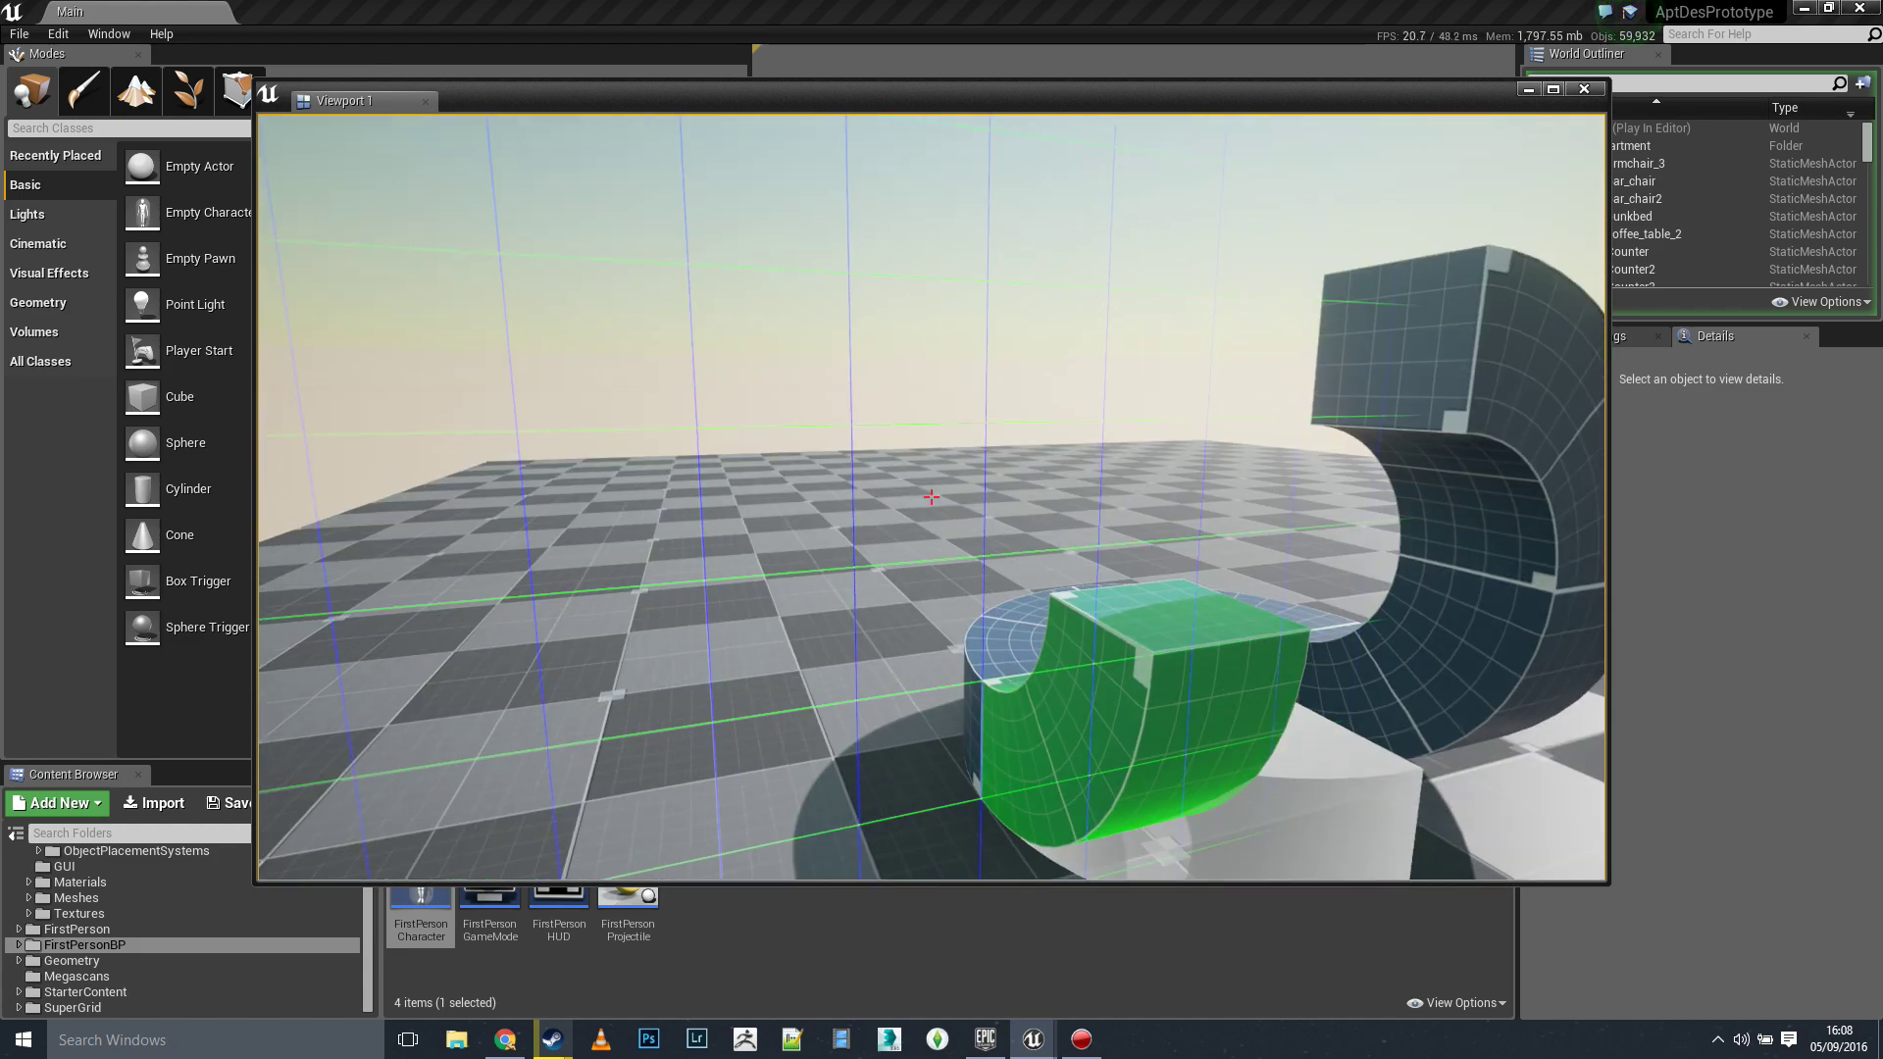
{"action": "left_click", "coordinate": [931, 496]}
- Rotate the arch preview into an upright arc against the arch's open end, checking it side-on
{"action": "key", "text": "w"}
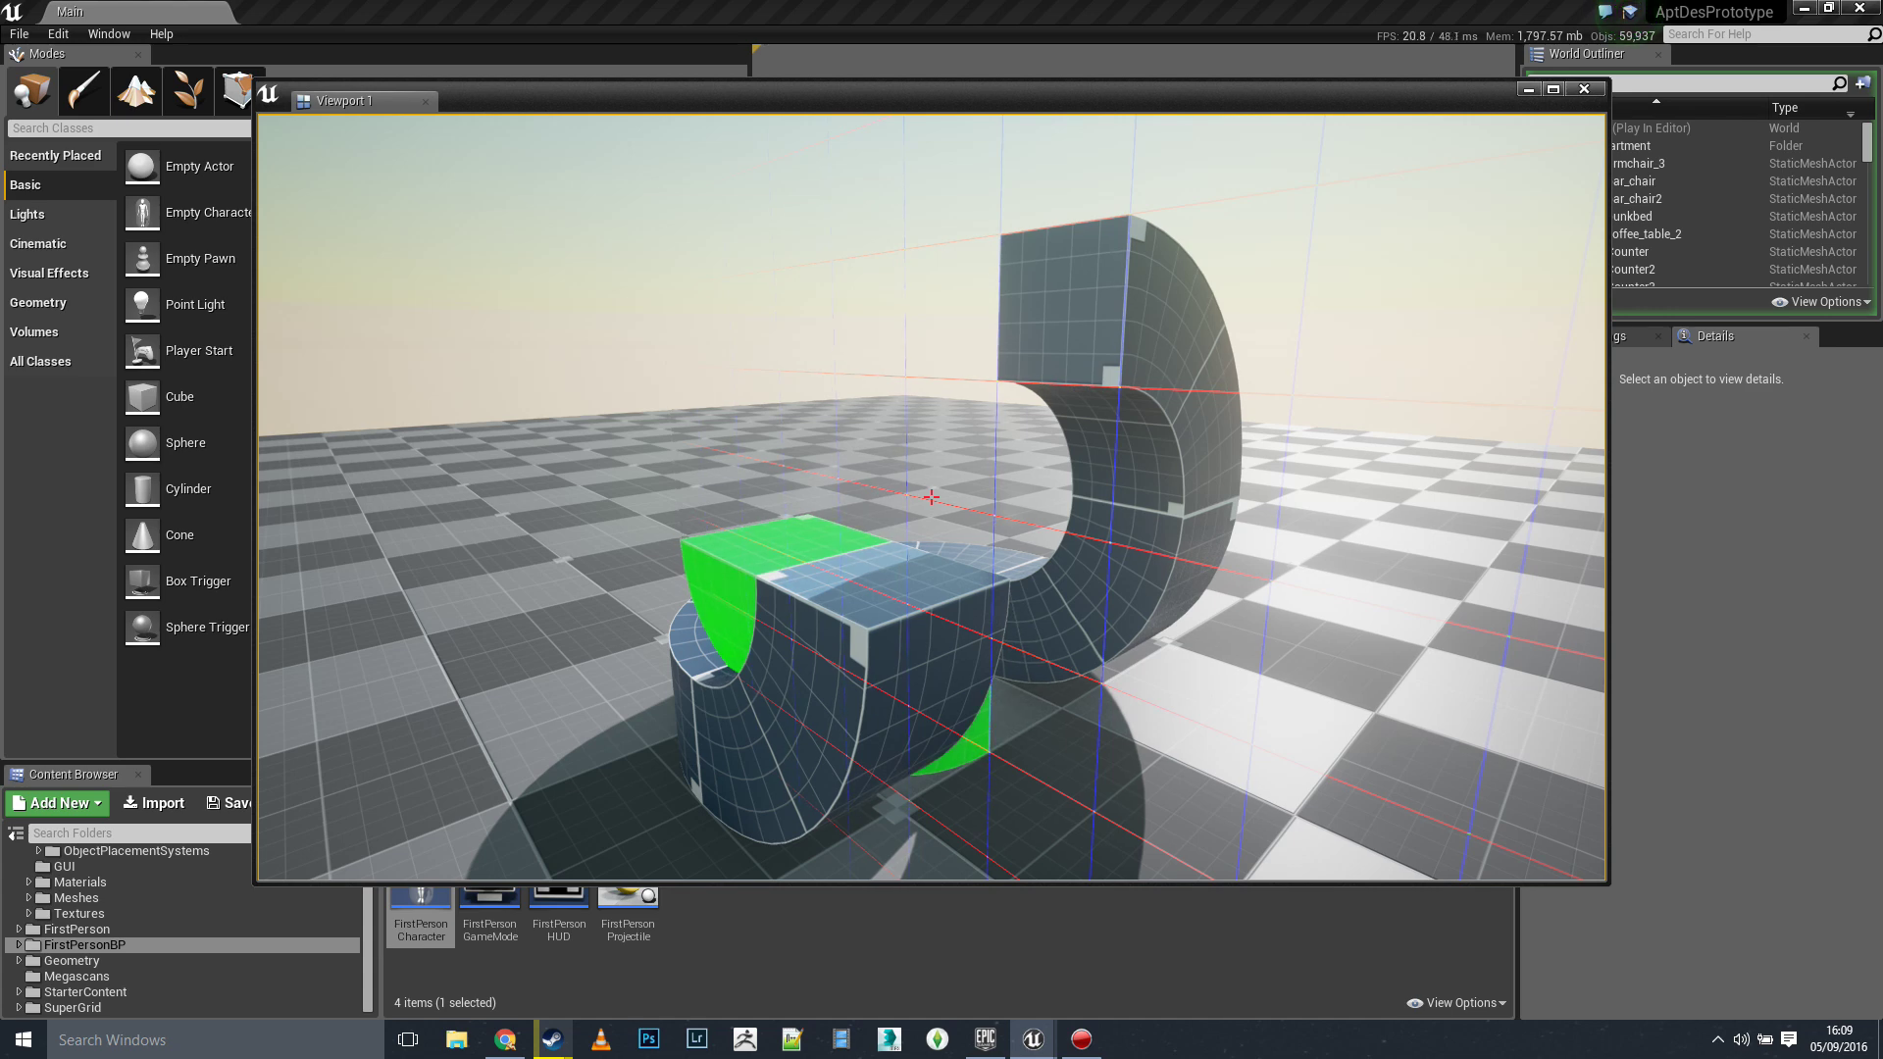
{"action": "scroll", "coordinate": [931, 498], "scroll_direction": "up", "scroll_amount": 1}
{"action": "scroll", "coordinate": [931, 497], "scroll_direction": "up", "scroll_amount": 1}
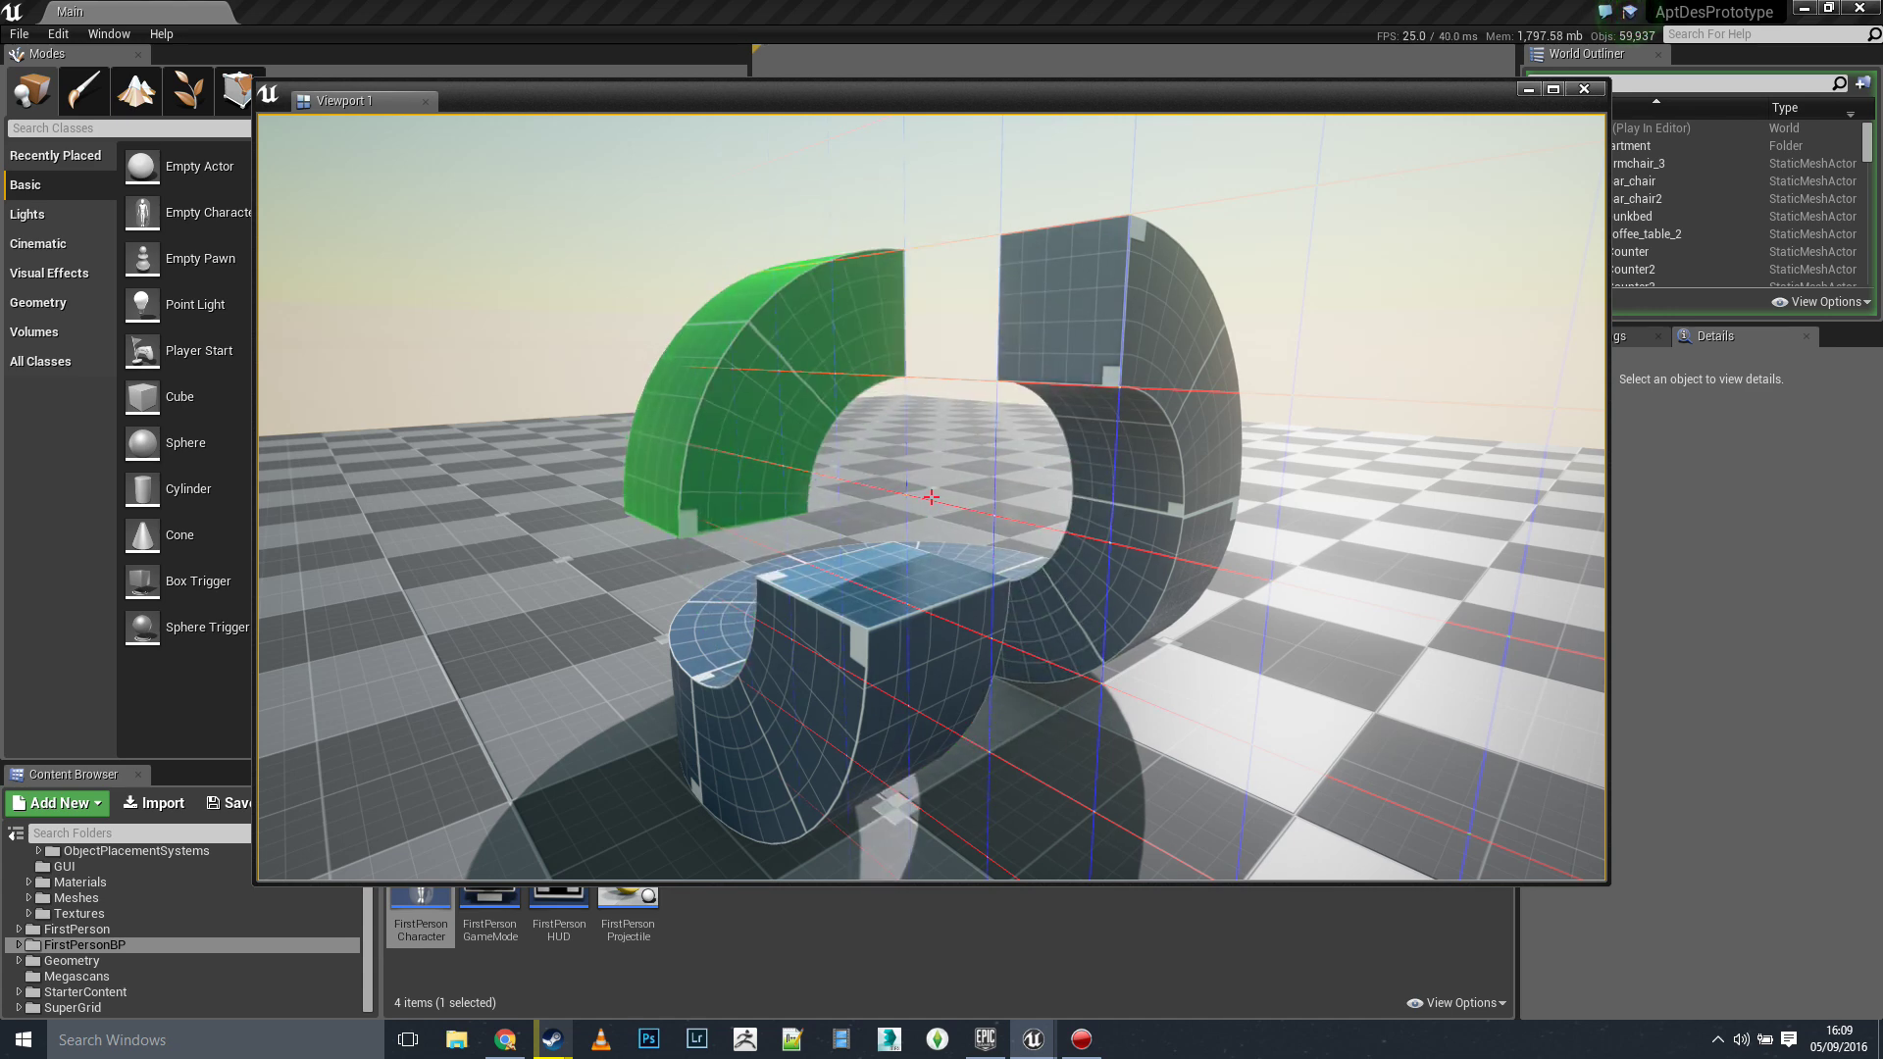
{"action": "scroll", "coordinate": [931, 497], "scroll_direction": "up", "scroll_amount": 1}
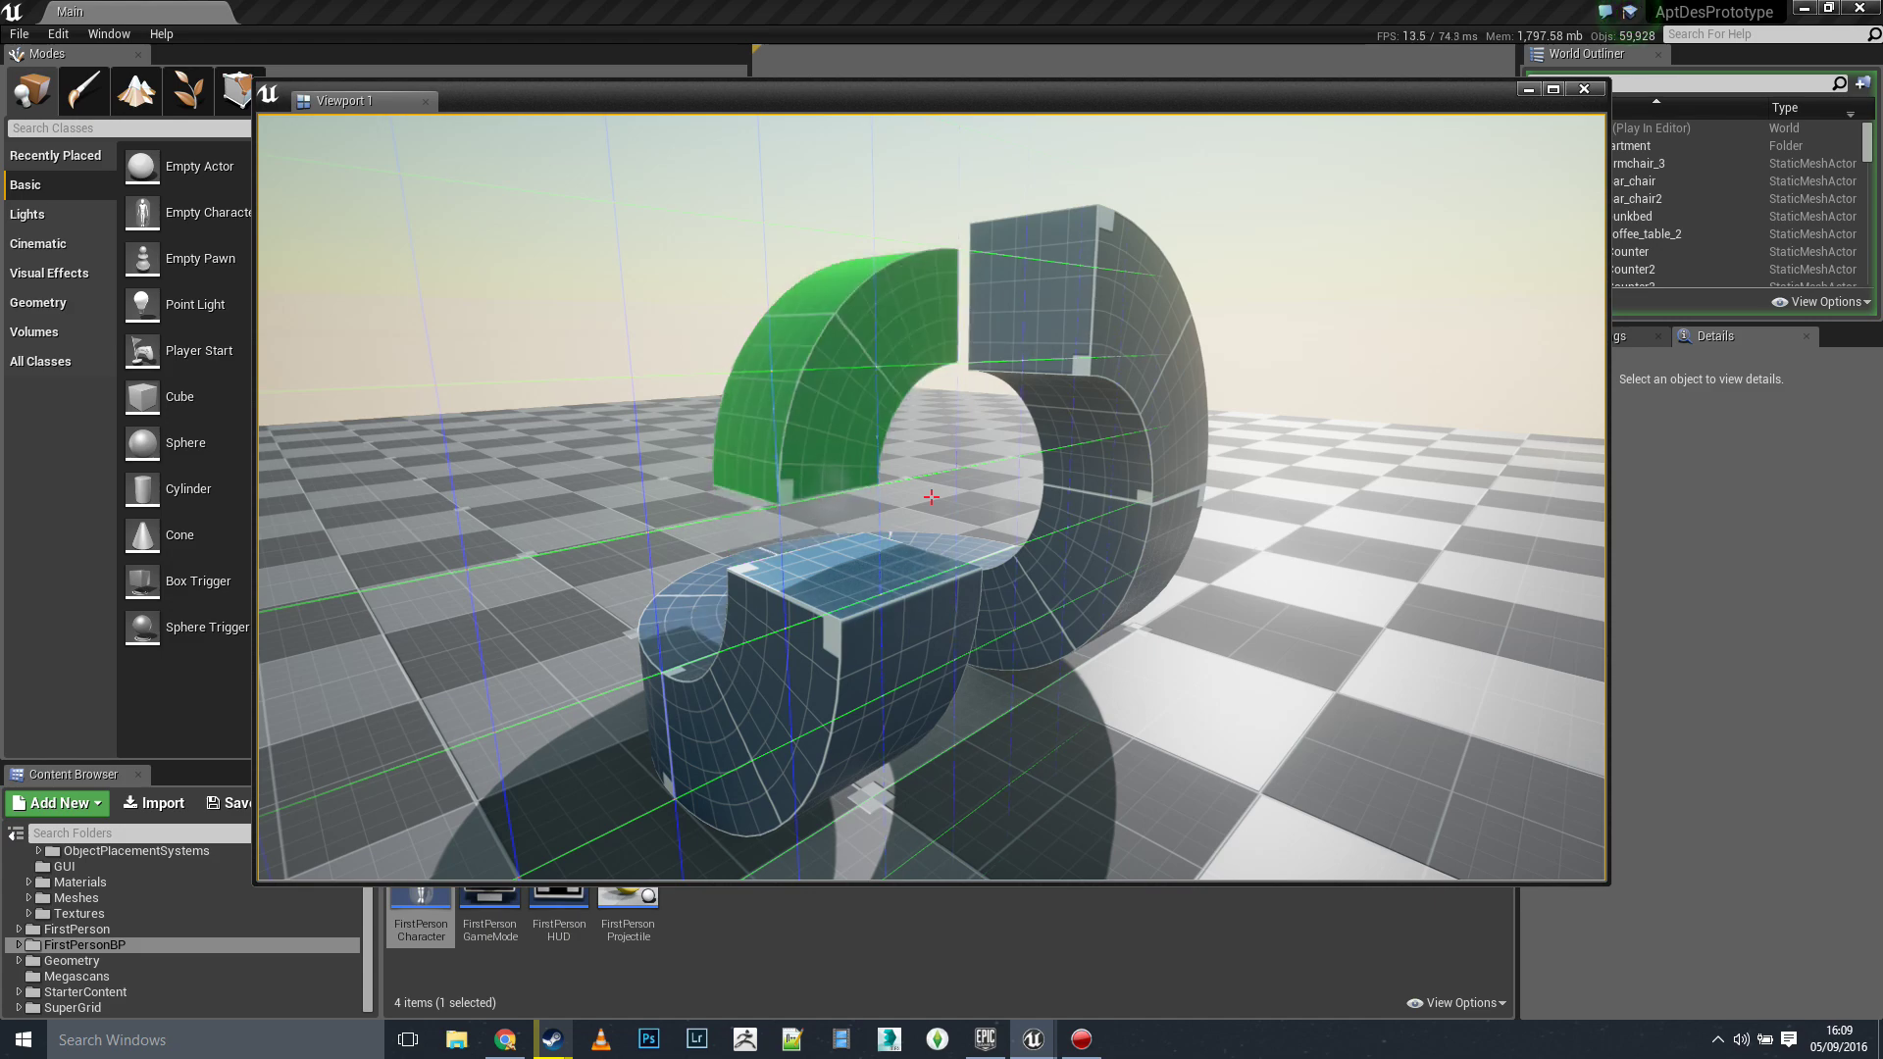
{"action": "key", "text": "w"}
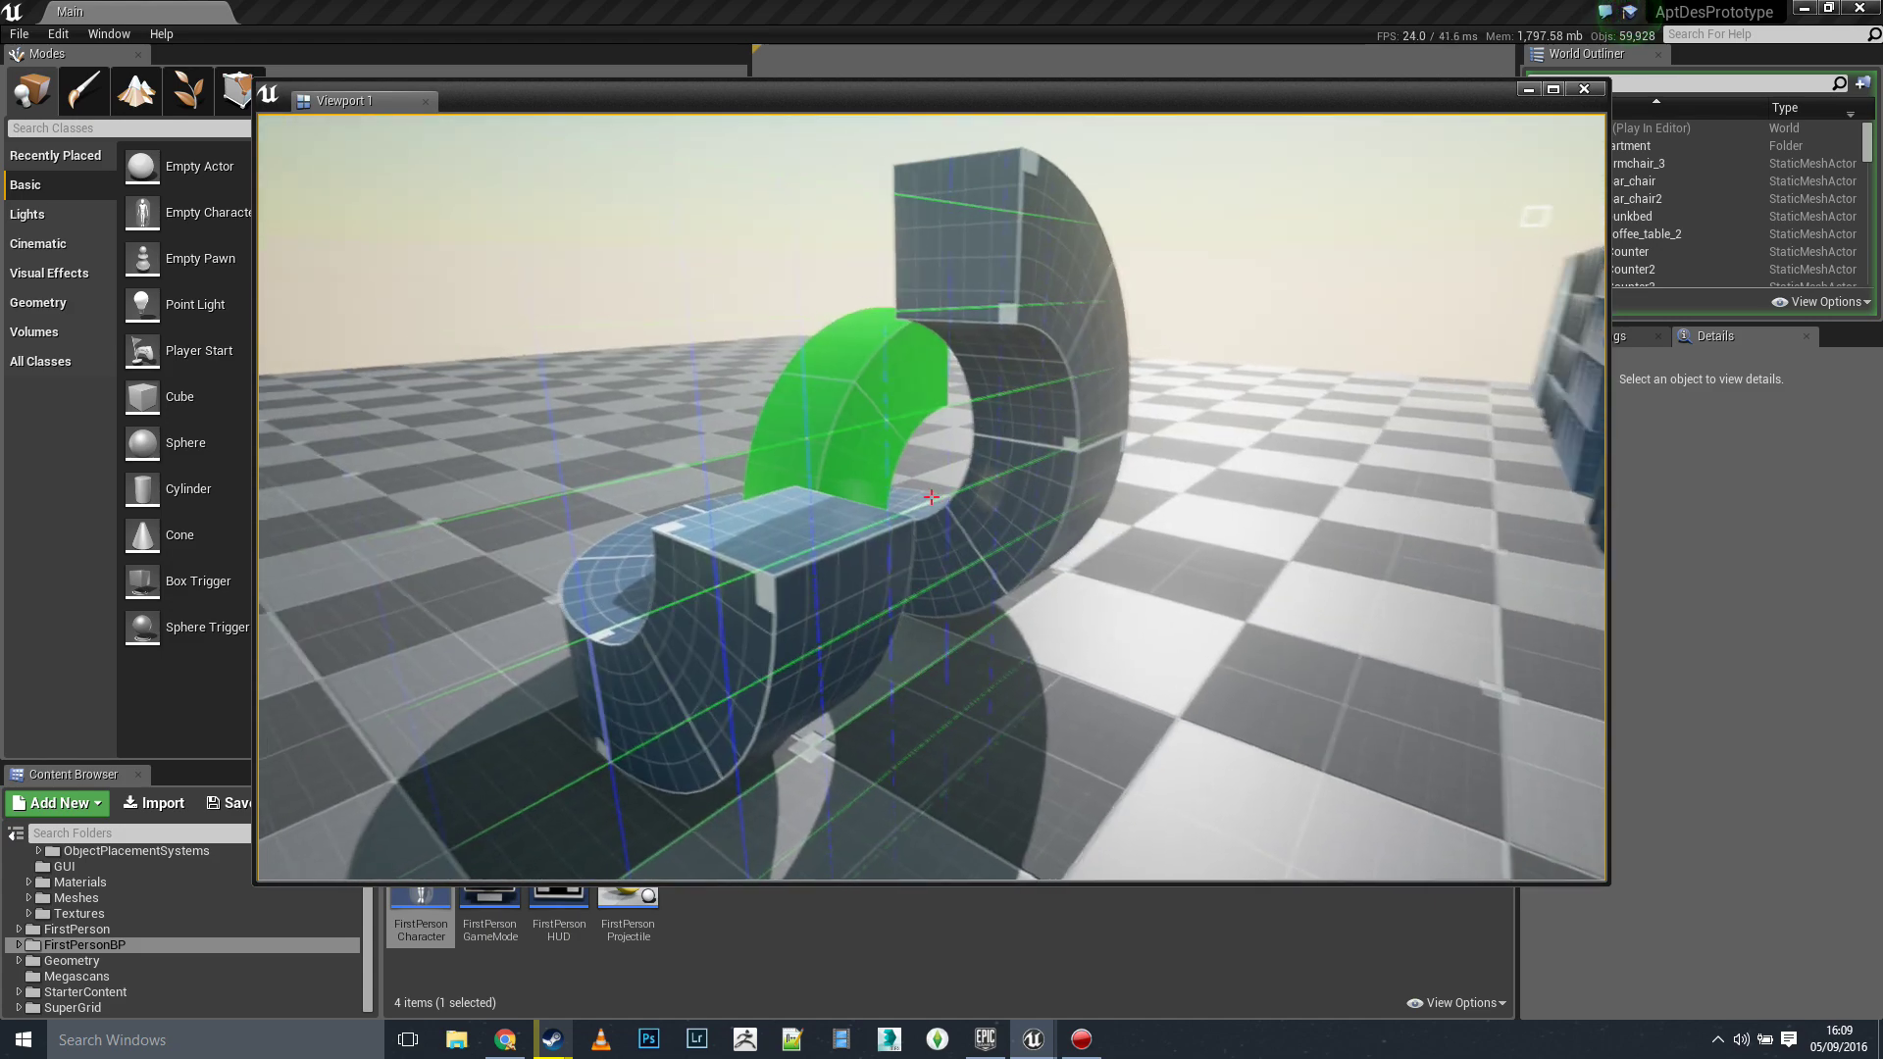
{"action": "key", "text": "w"}
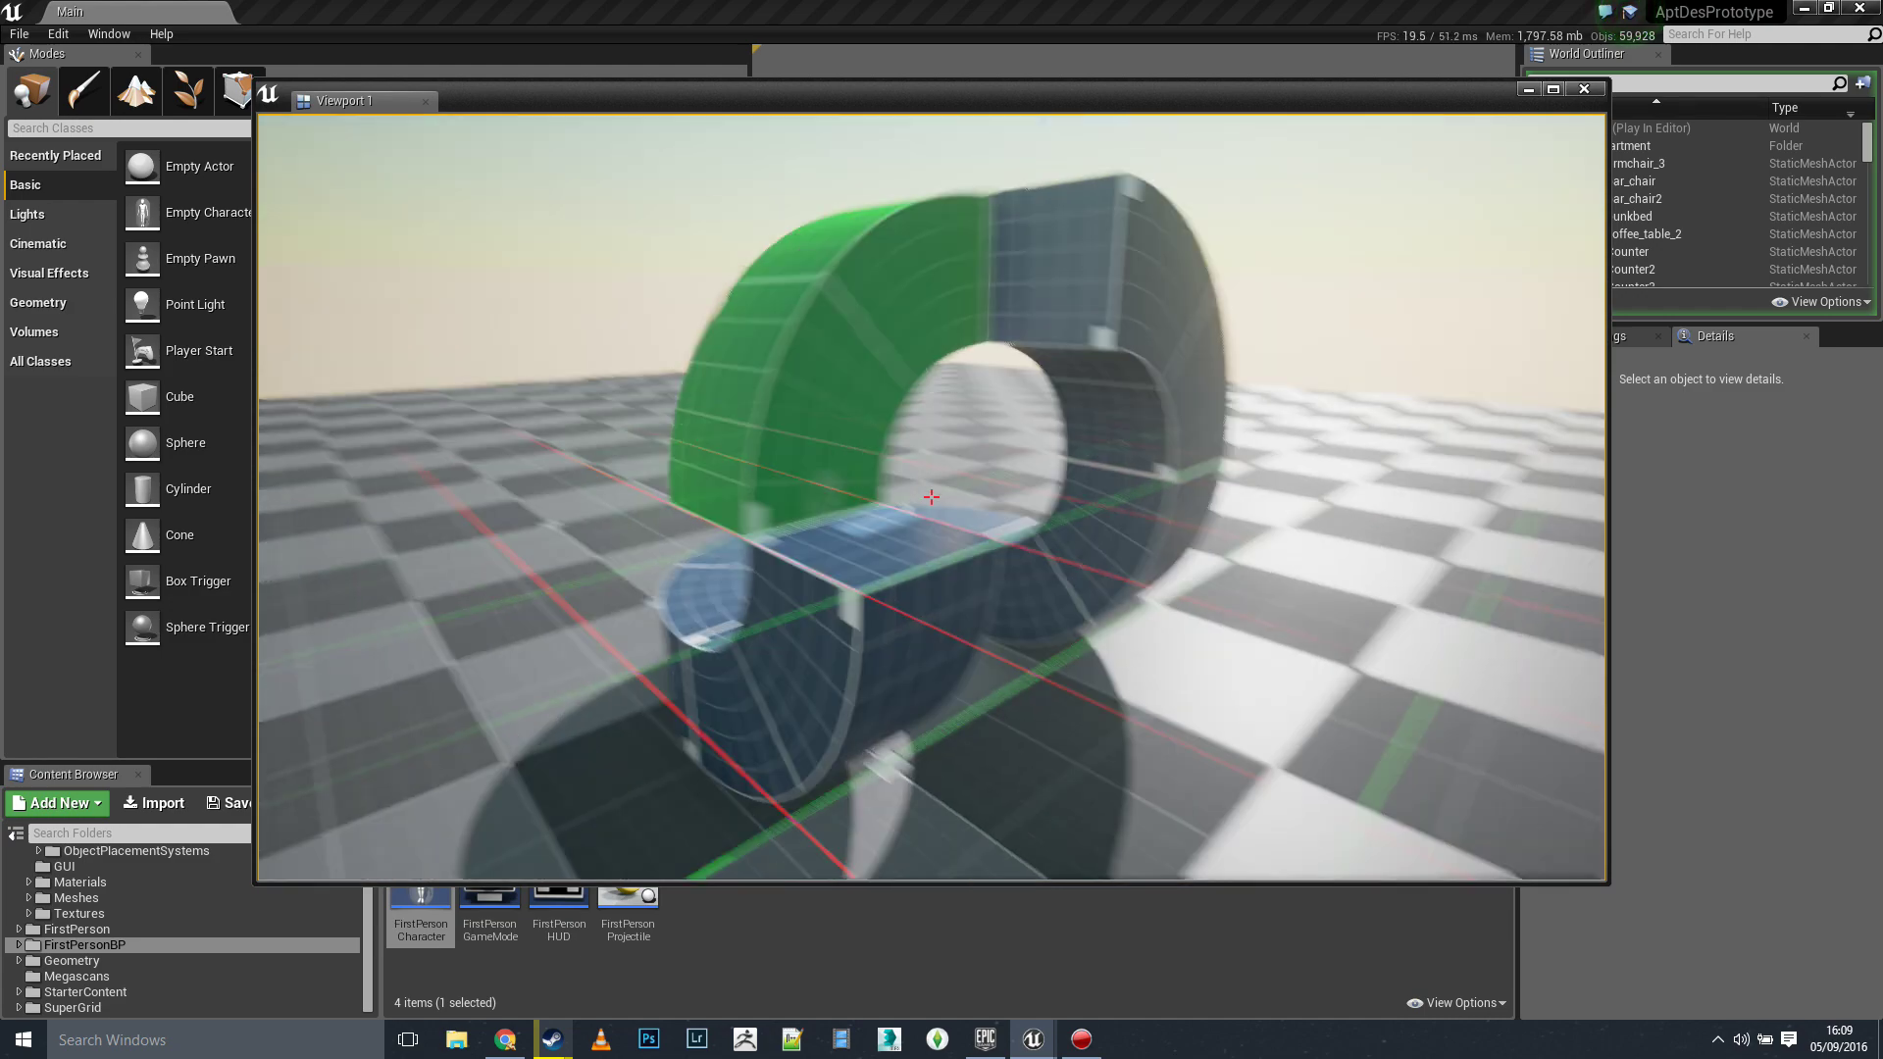
- Place the arch piece to close the loop, then back away to view it
{"action": "left_click", "coordinate": [930, 497]}
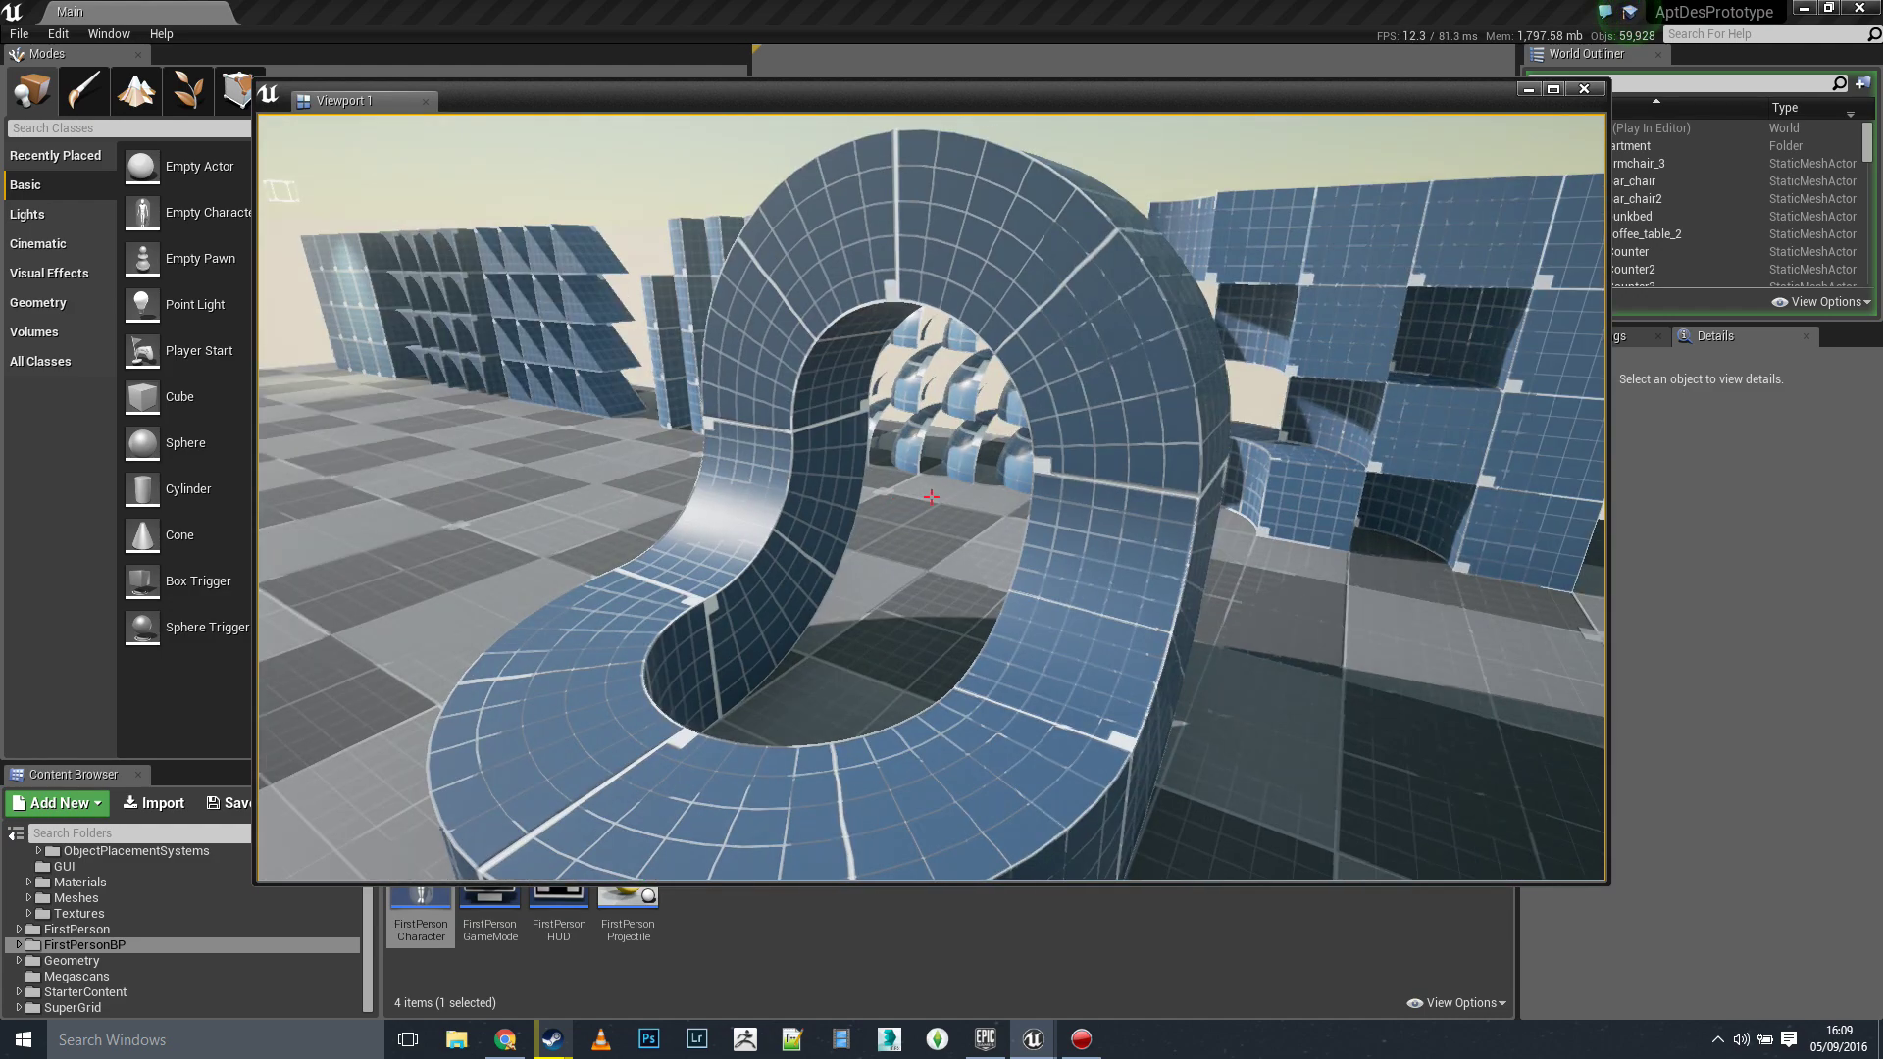
{"action": "key", "text": "s"}
{"action": "key", "text": "w"}
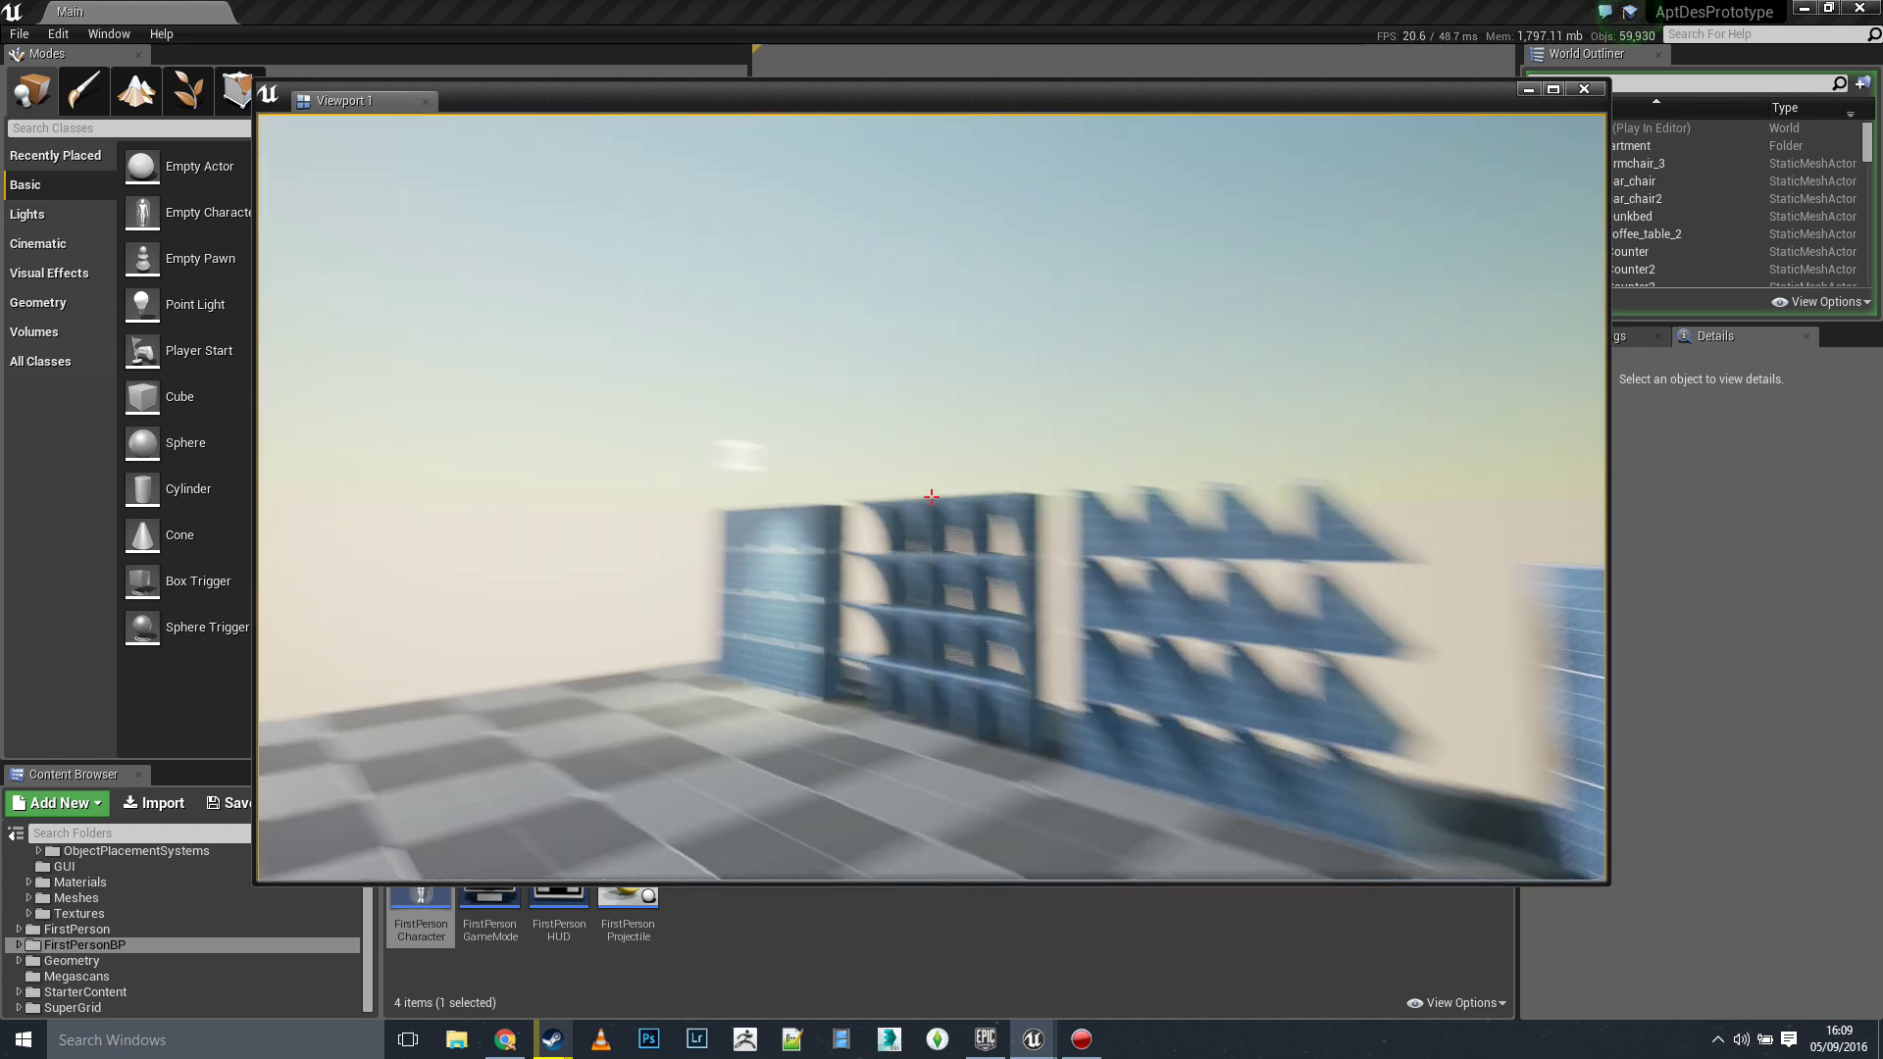
- Walk around the finished loop sculpture and inspect it from several angles
{"action": "key", "text": "w"}
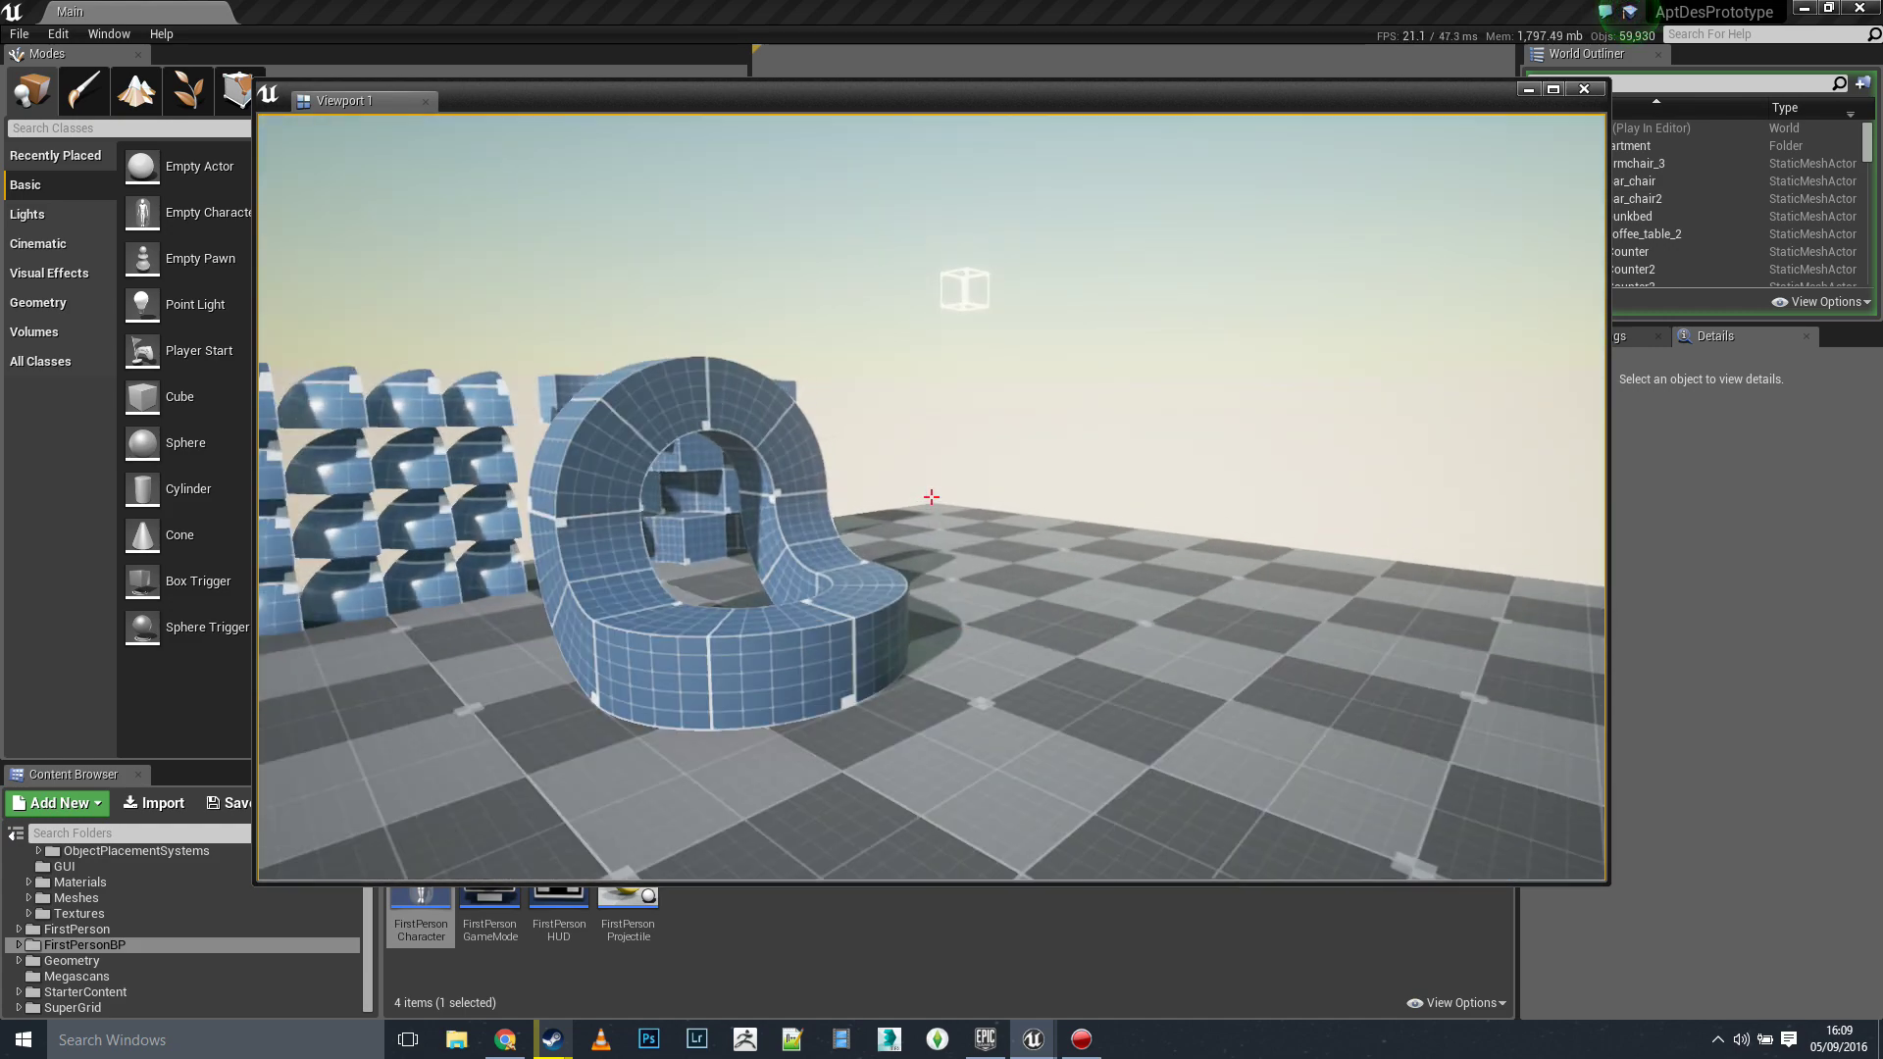
{"action": "key", "text": "w"}
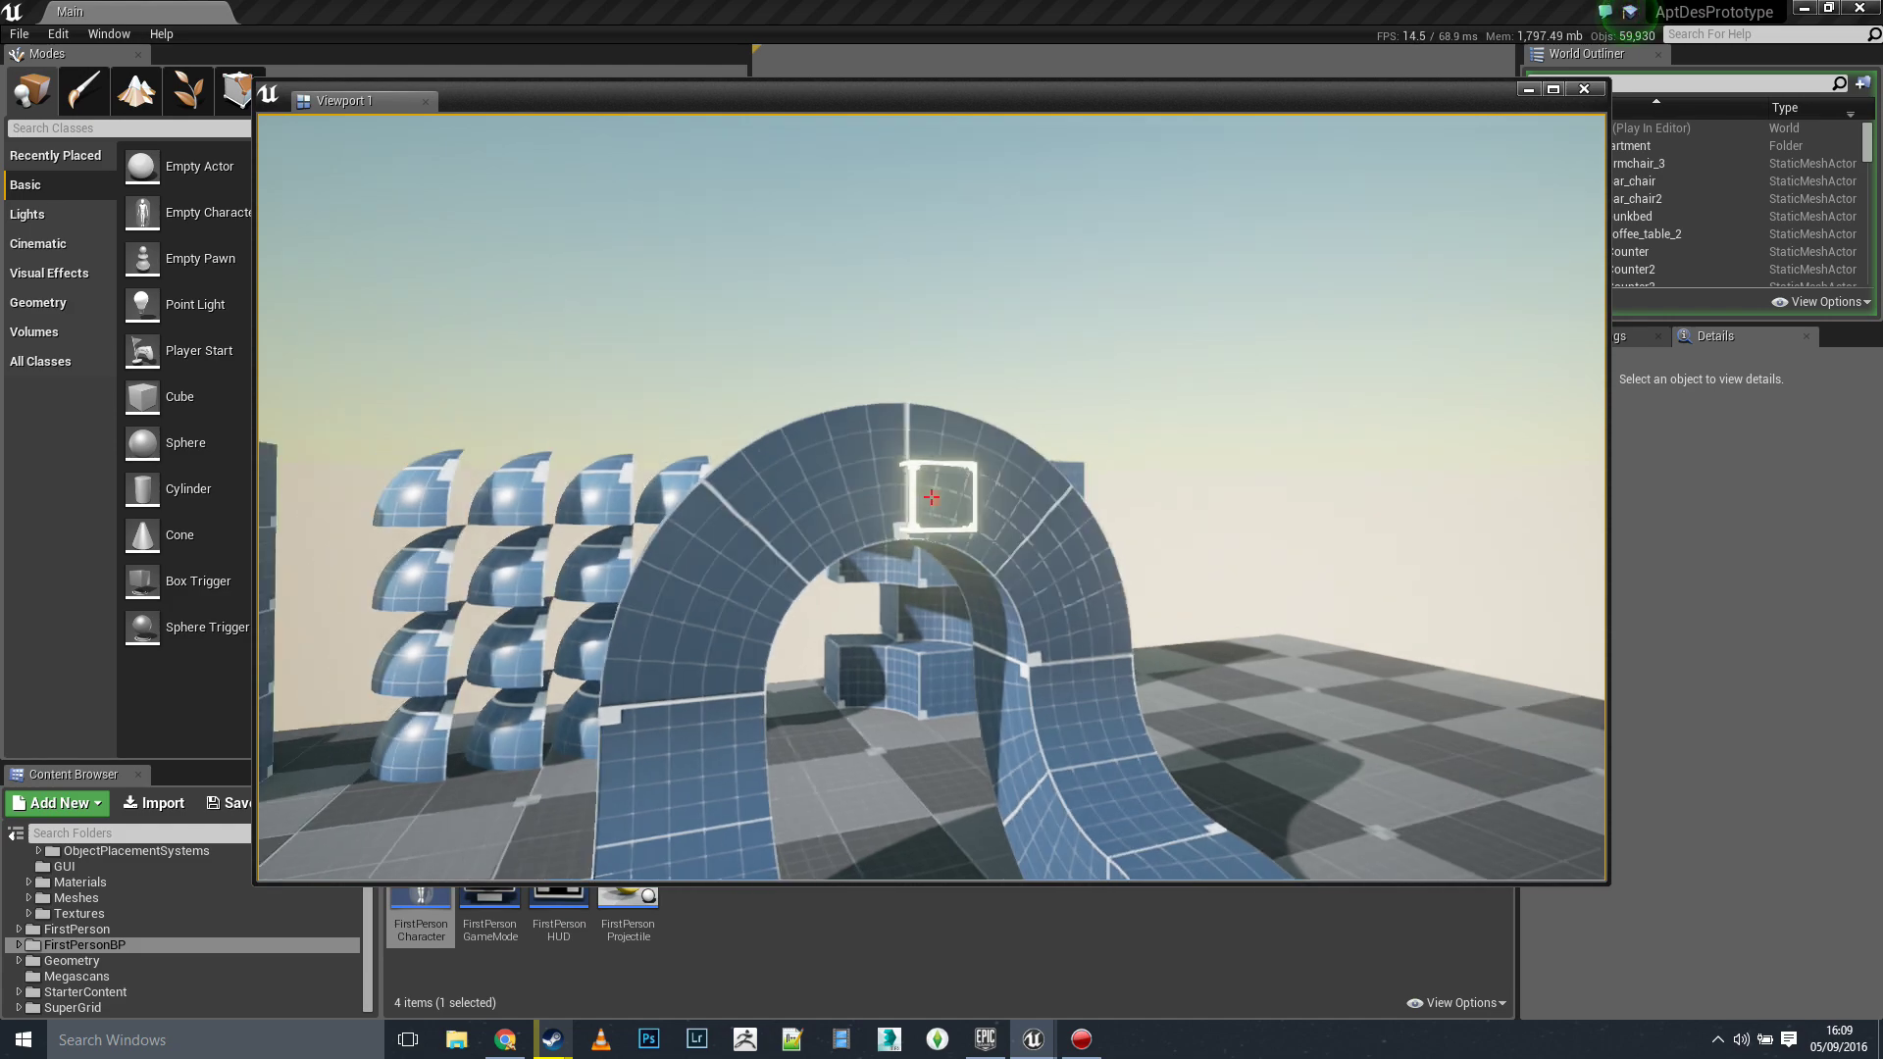
{"action": "key", "text": "a"}
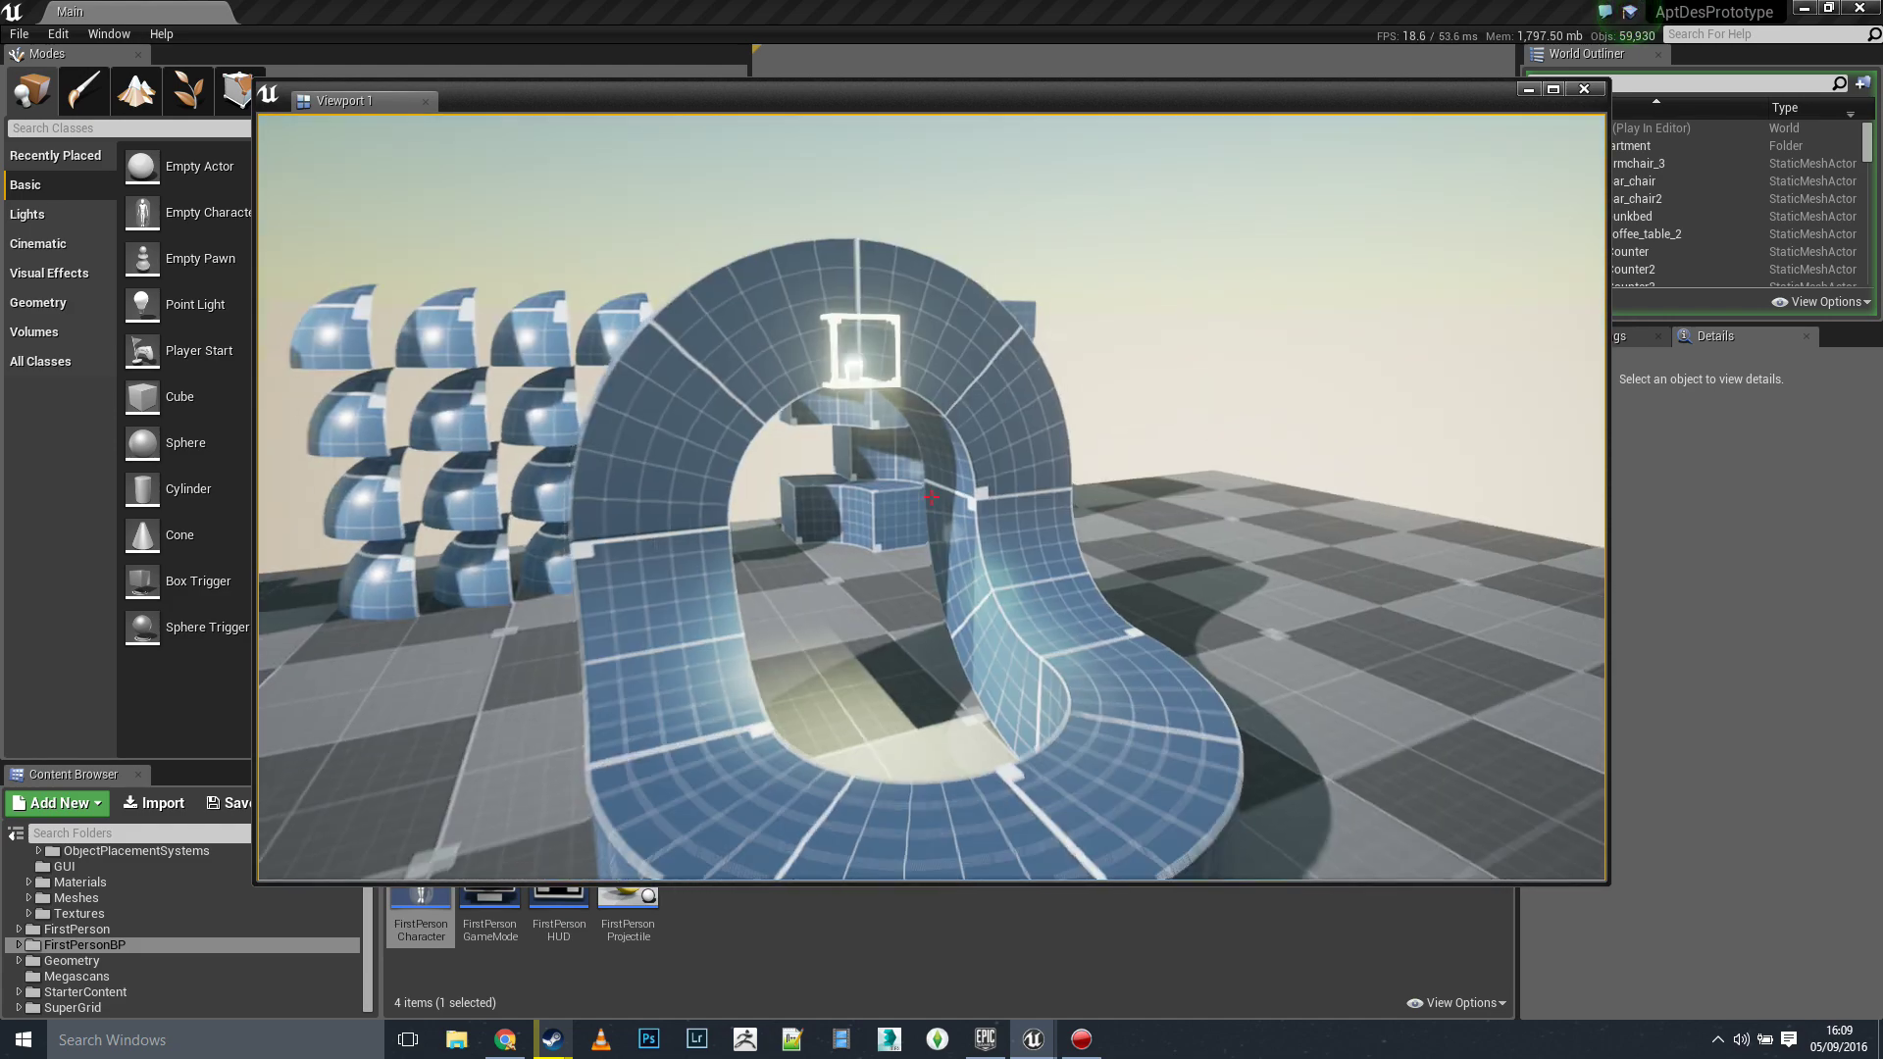
{"action": "key", "text": "s"}
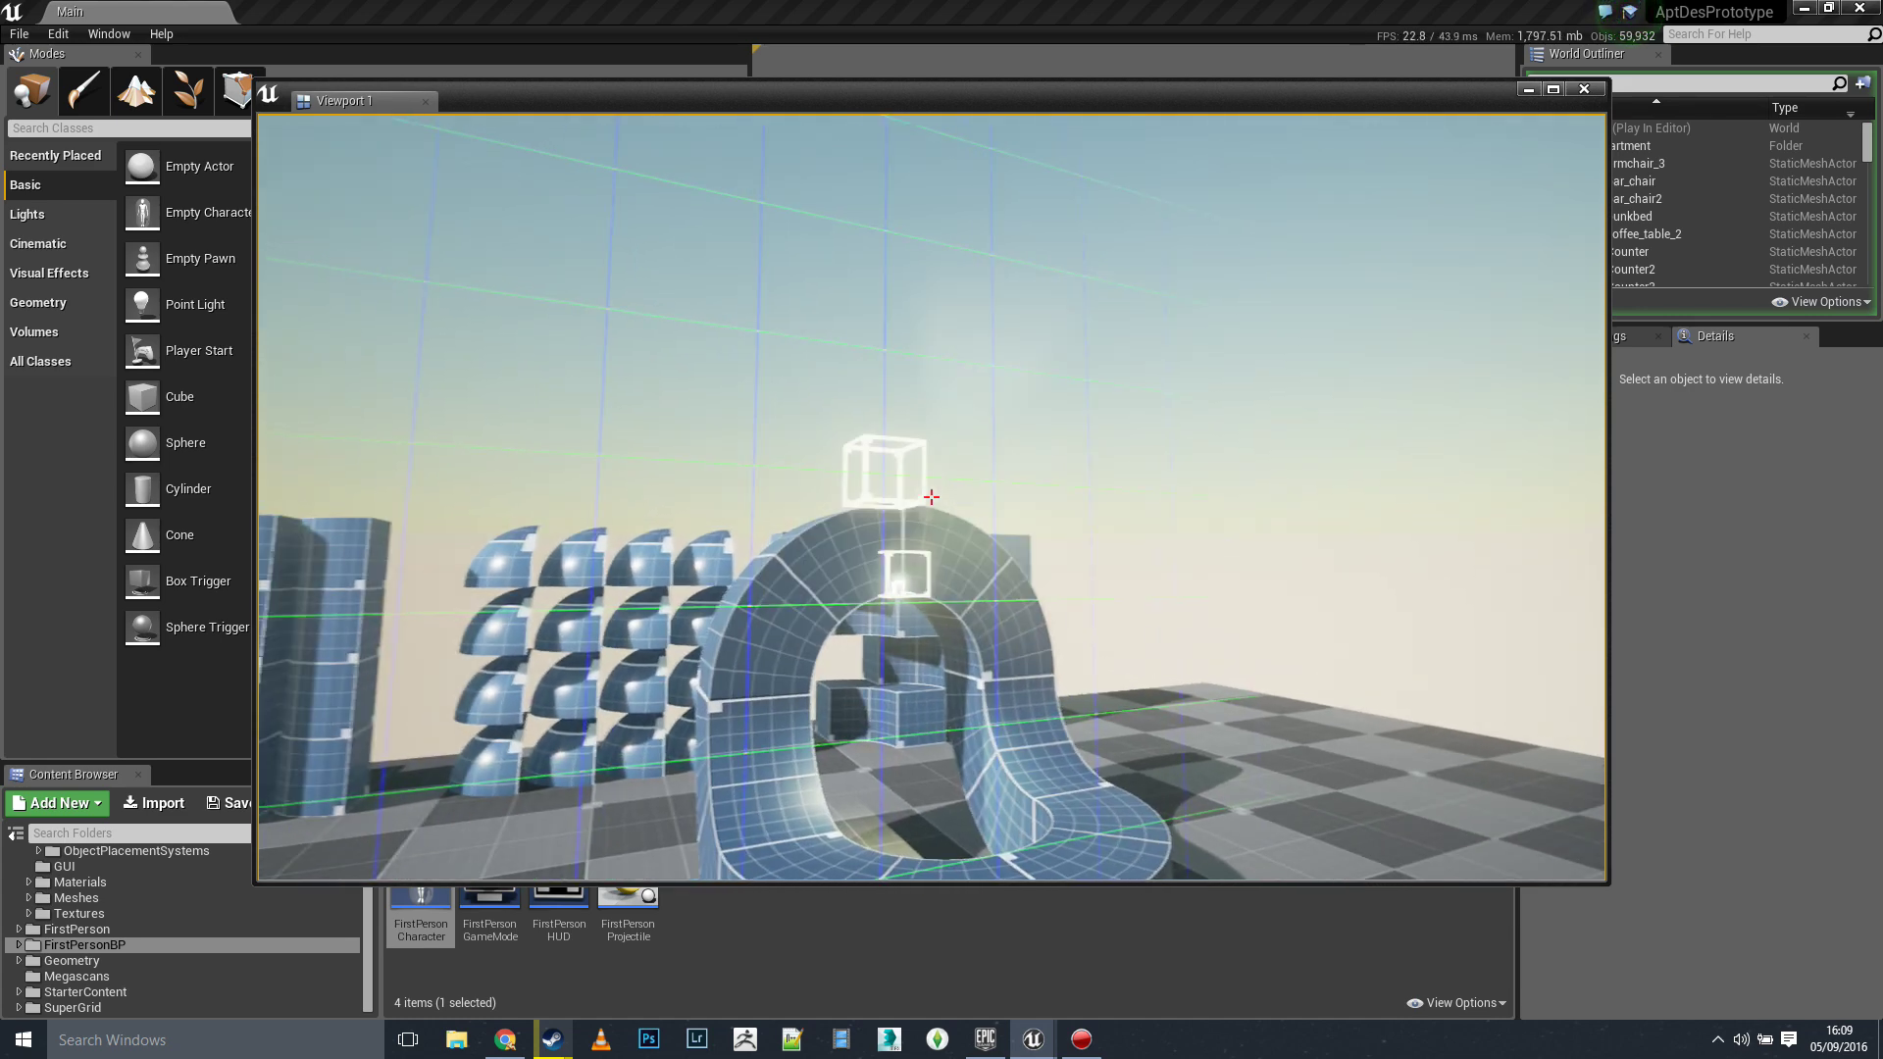
{"action": "key", "text": "s"}
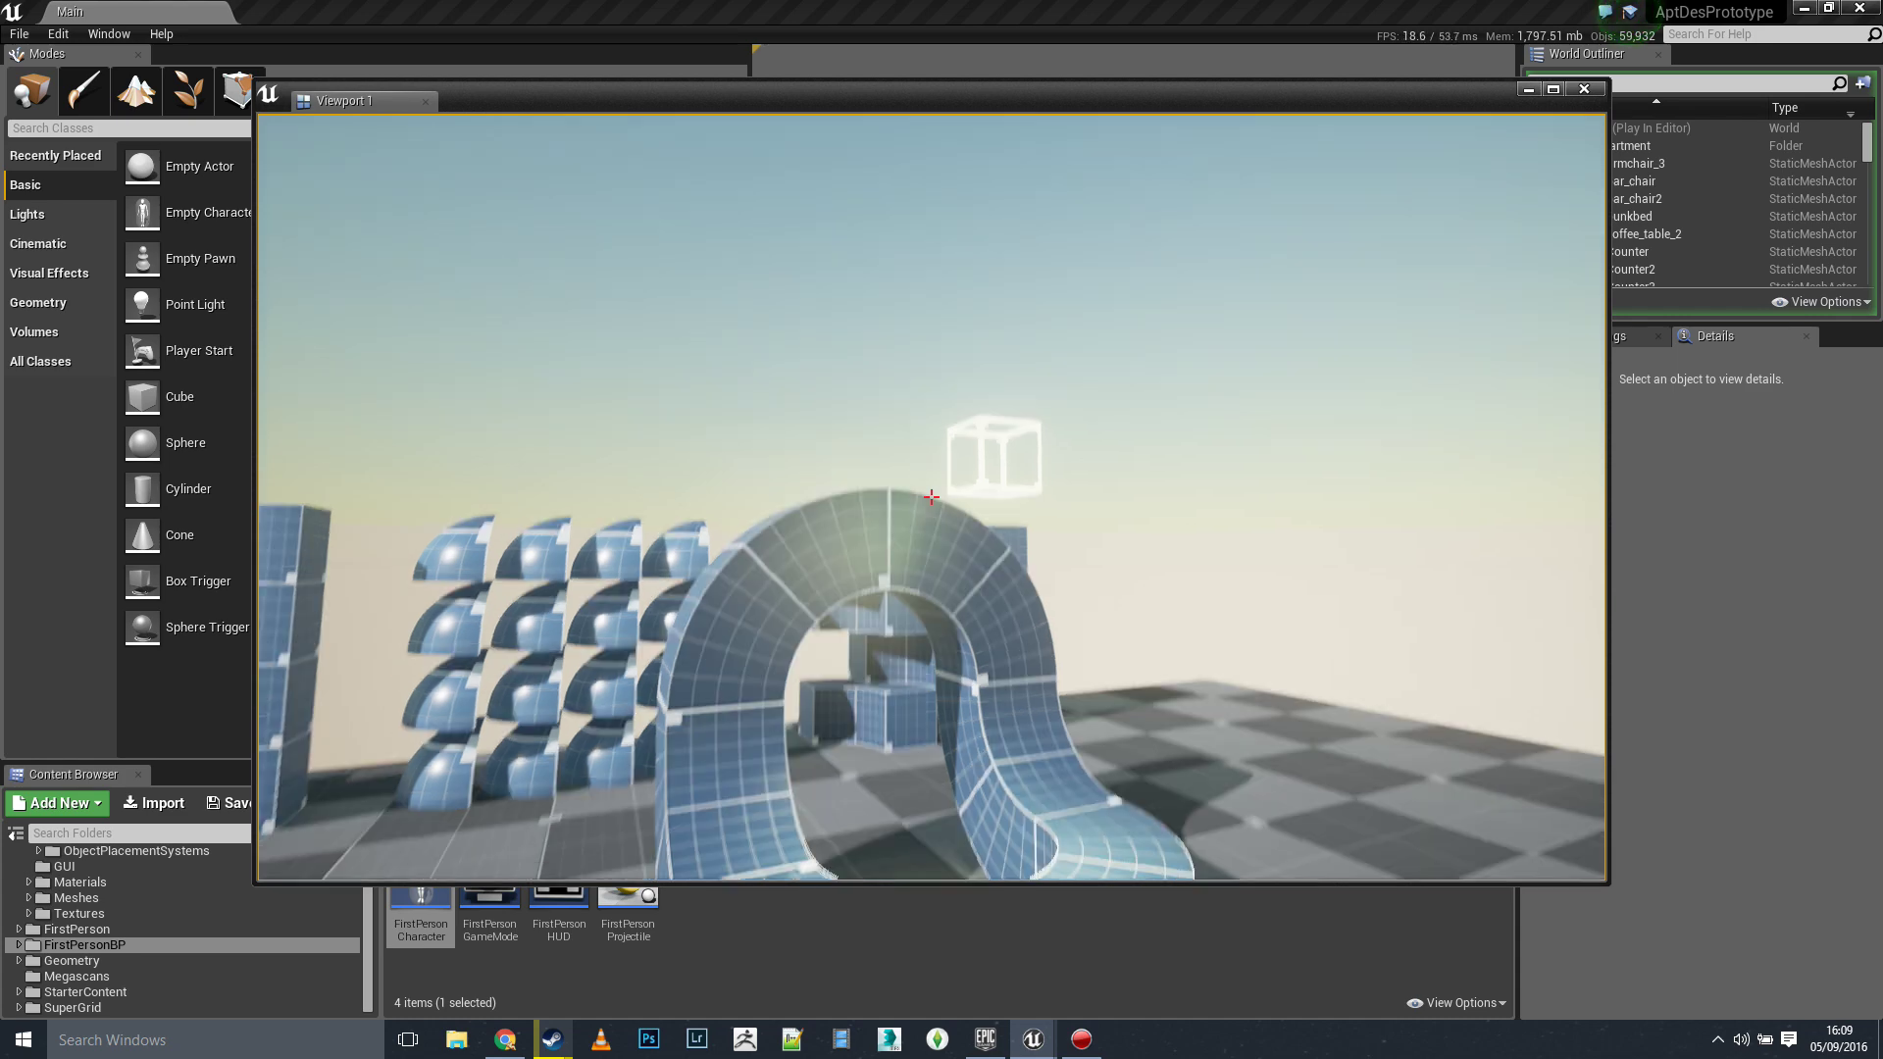
{"action": "key", "text": "w"}
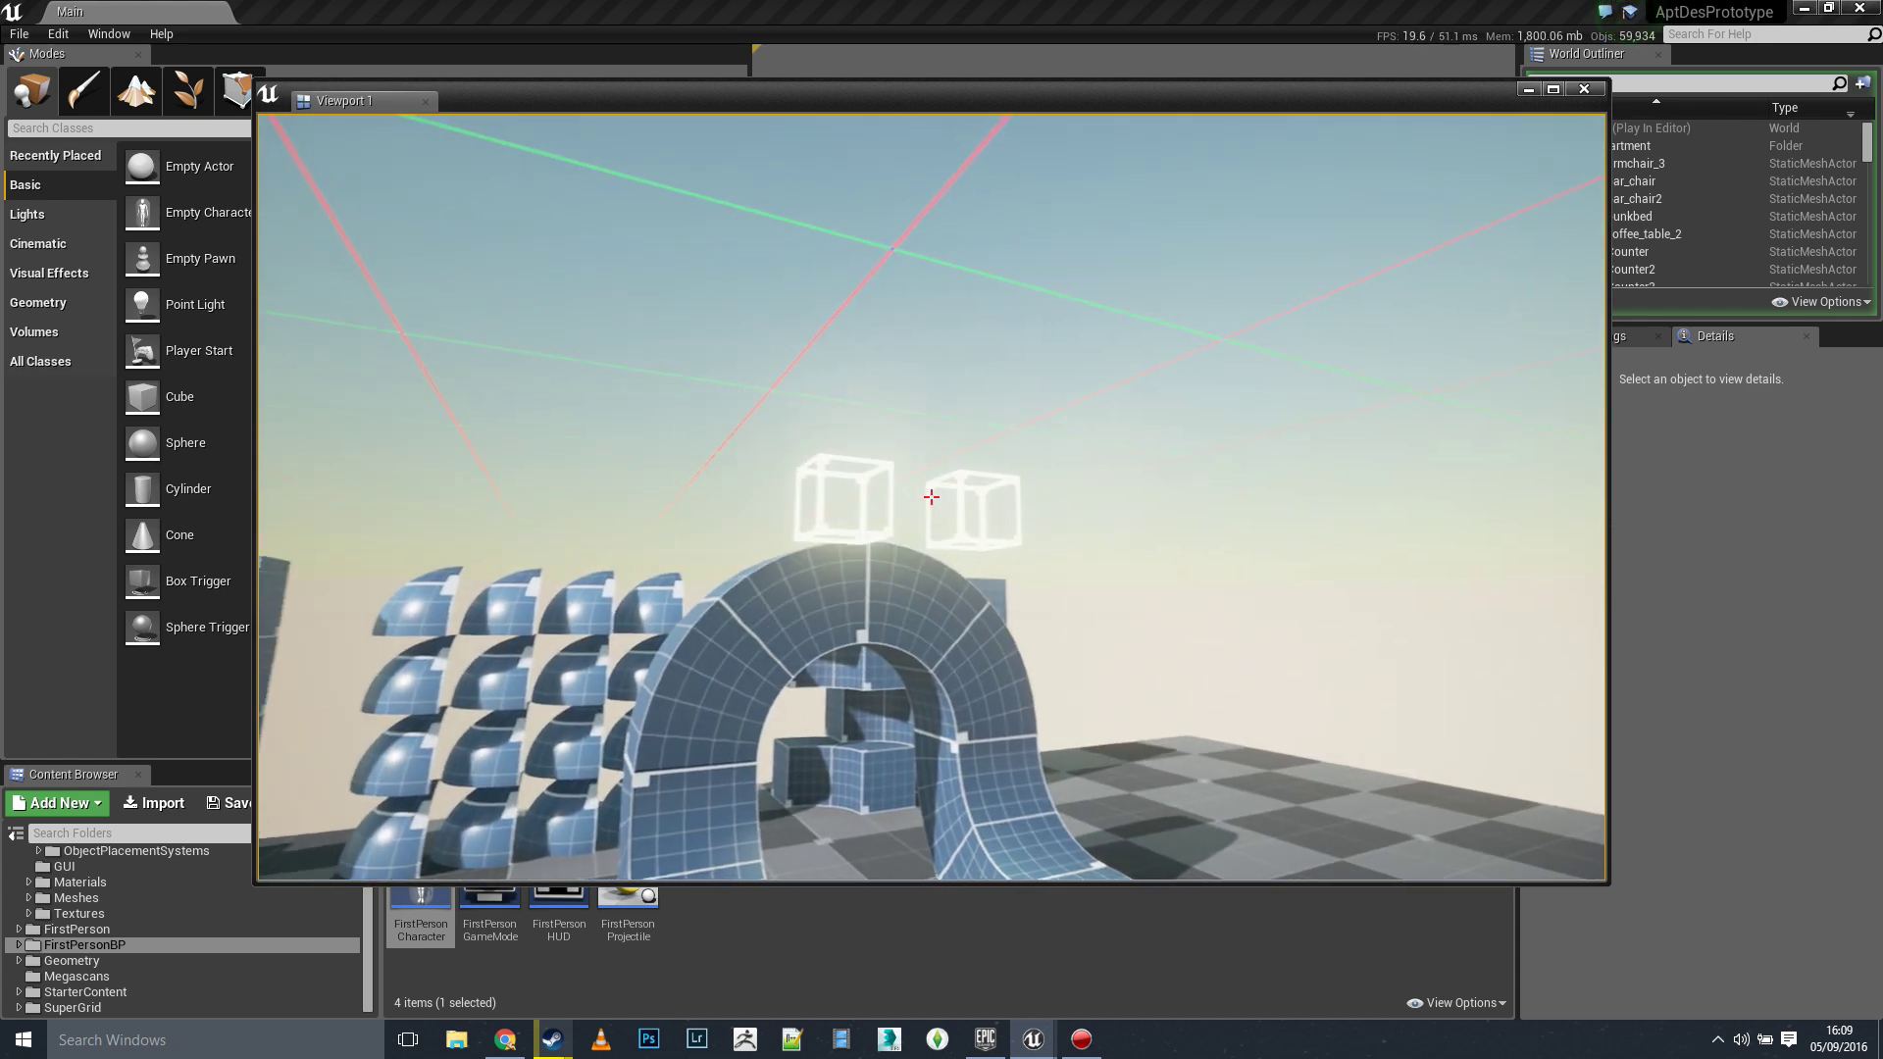